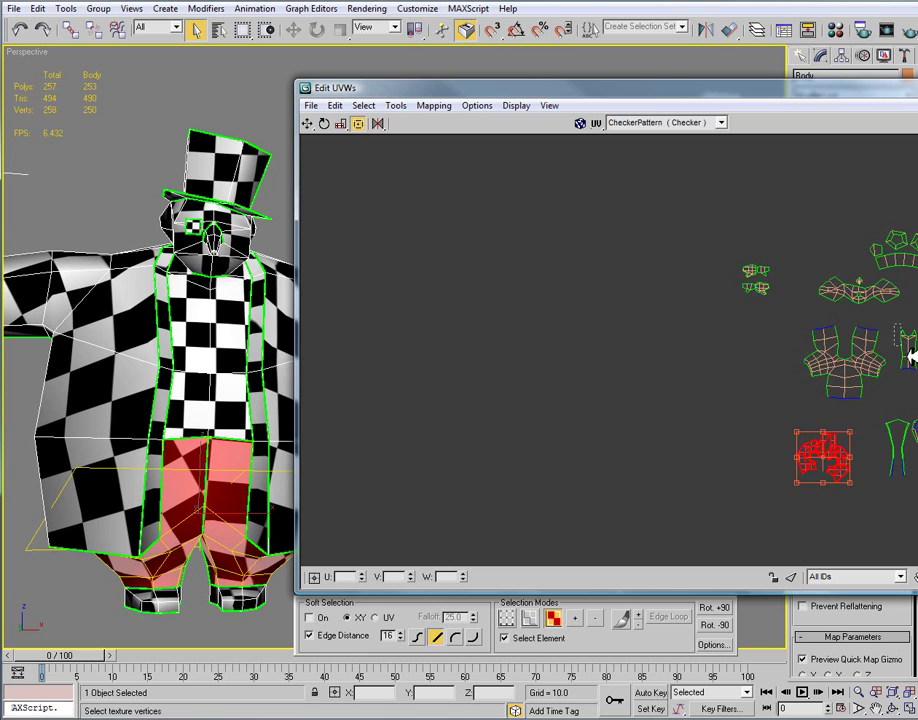
Select the shirt-front shell and examine its position and checker pattern on the character.
mouse_move(894, 324)
left_mouse_down()
mouse_move(917, 371)
mouse_move(899, 316)
left_mouse_up()
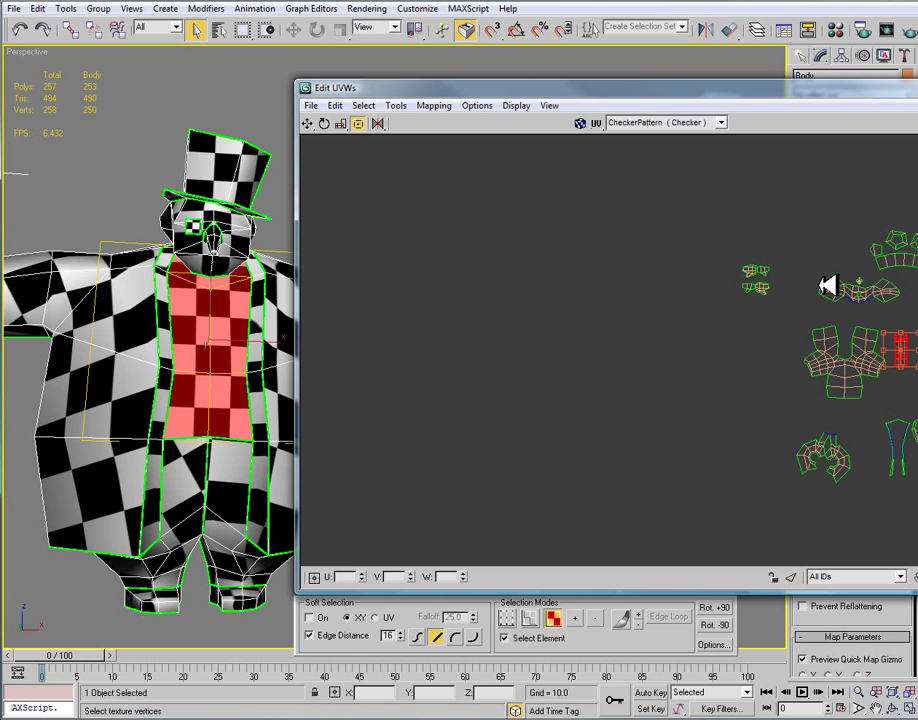
middle_click_drag(522, 323, 596, 331)
middle_click_drag(185, 290, 249, 310)
middle_click_drag(249, 310, 436, 355, "alt")
middle_click_drag(288, 350, 160, 330)
scroll(254, 355, "down", 3)
middle_click_drag(255, 352, 252, 326, "alt")
middle_click_drag(917, 449, 880, 433)
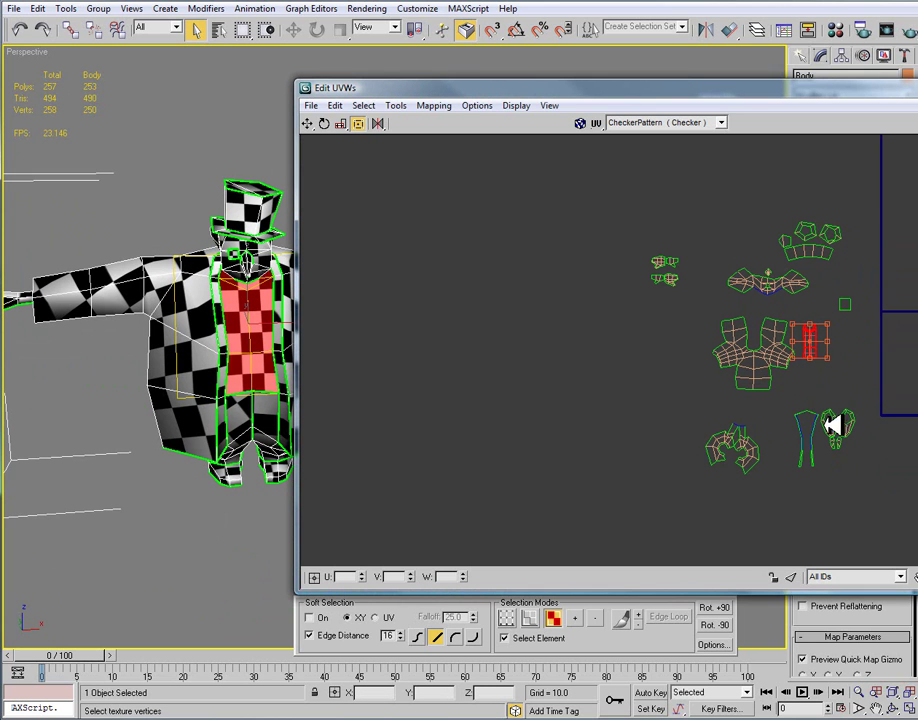
Move the shoe shells up above the coat-trim shell, just below the shirt-front shell.
left_click(845, 415)
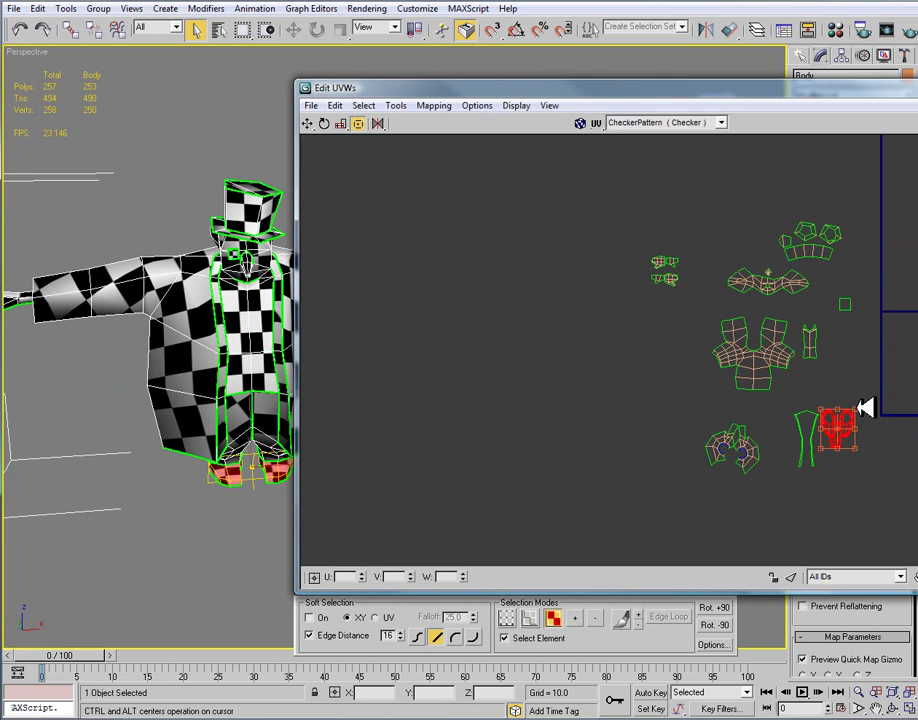
left_click_drag(857, 420, 842, 380)
left_click(912, 371)
Move the large coat shell into the lower-left corner of the UV tile.
scroll(914, 383, "up", 3)
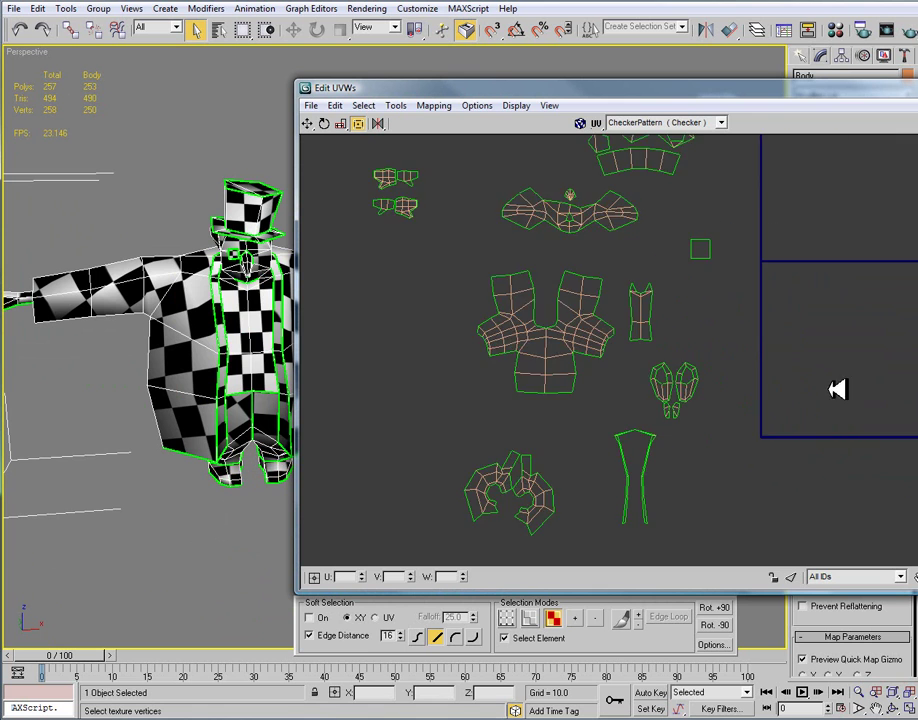
middle_click_drag(640, 423, 740, 413)
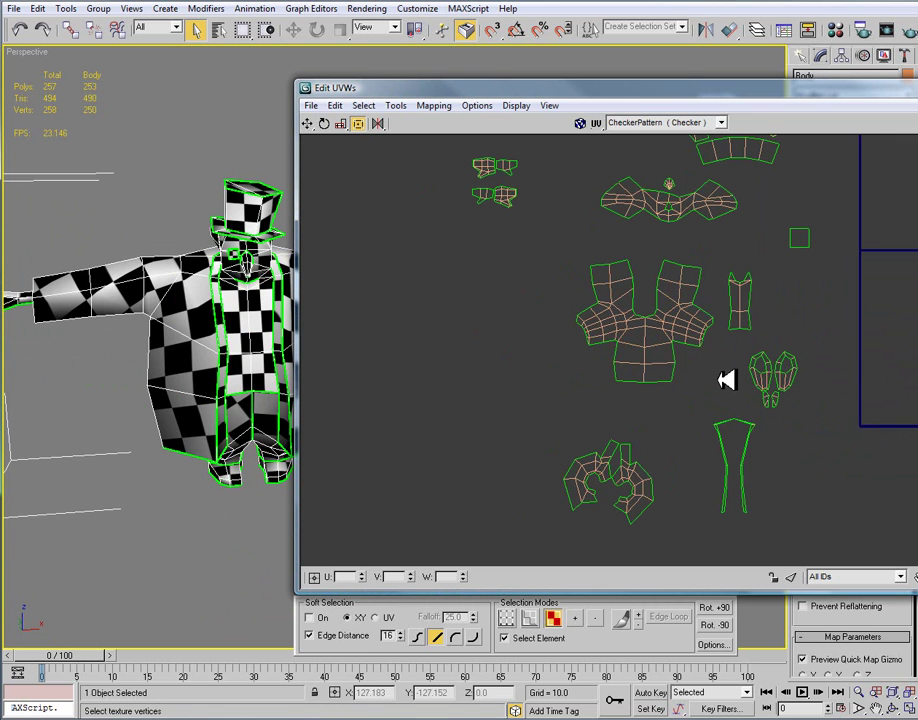
scroll(664, 361, "down", 4)
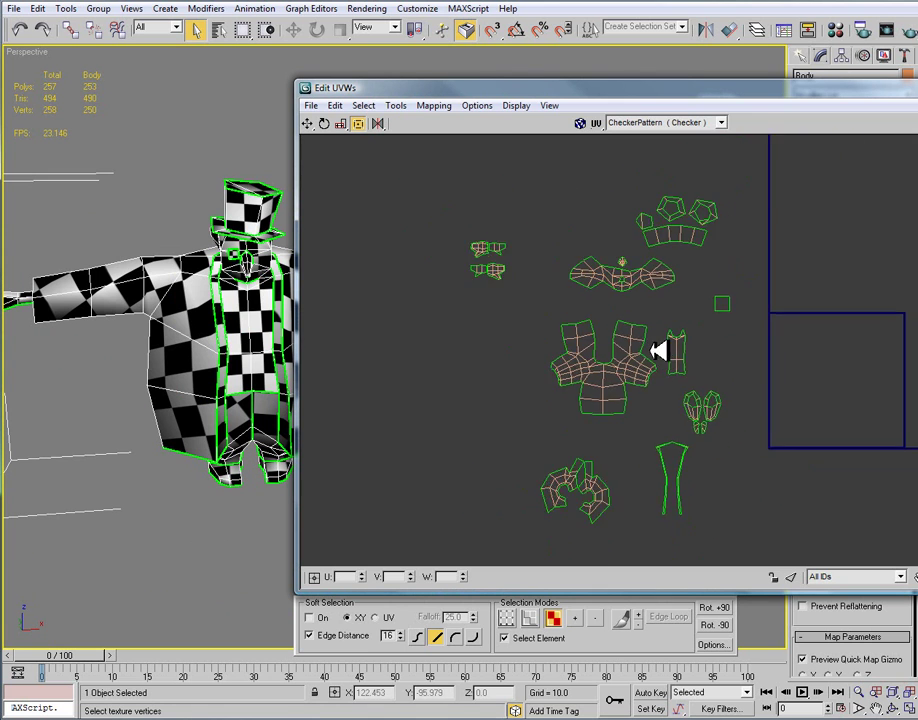
left_click(535, 306)
left_click_drag(615, 371, 818, 373)
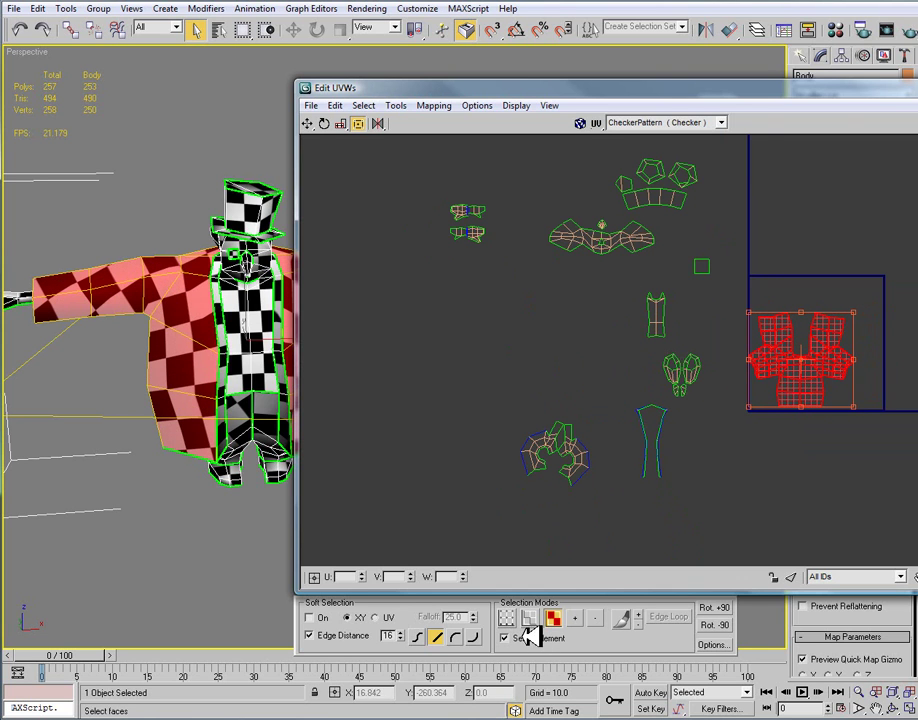
Reposition the UV editor window and select the trouser-leg shells one by one to examine their shapes.
left_click_drag(699, 87, 509, 49)
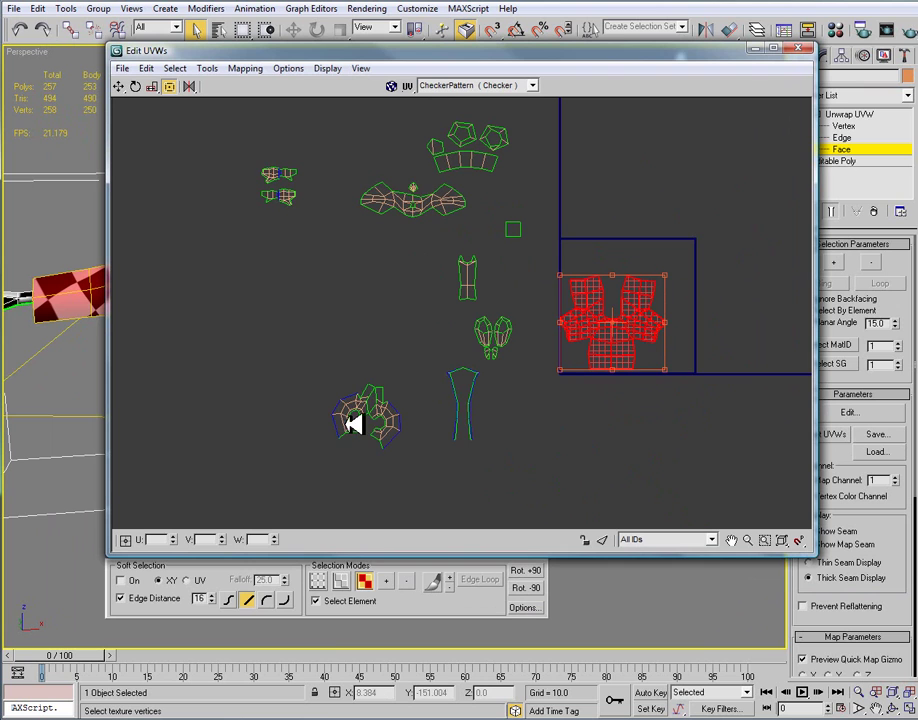
left_click_drag(311, 367, 404, 447)
left_click(424, 337)
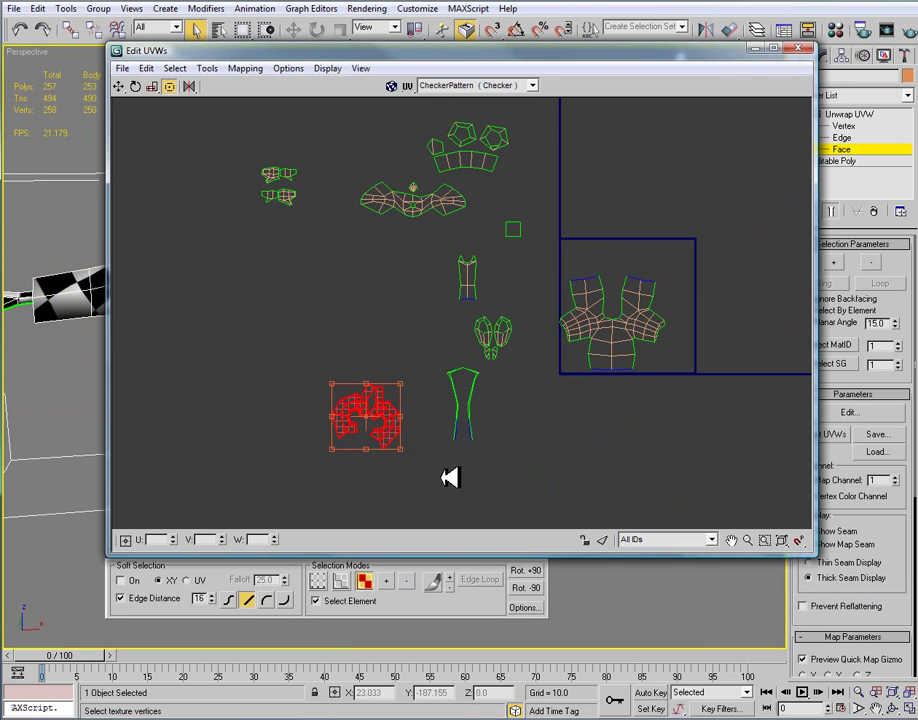
left_click(404, 453)
left_click(361, 411)
scroll(429, 466, "up", 4)
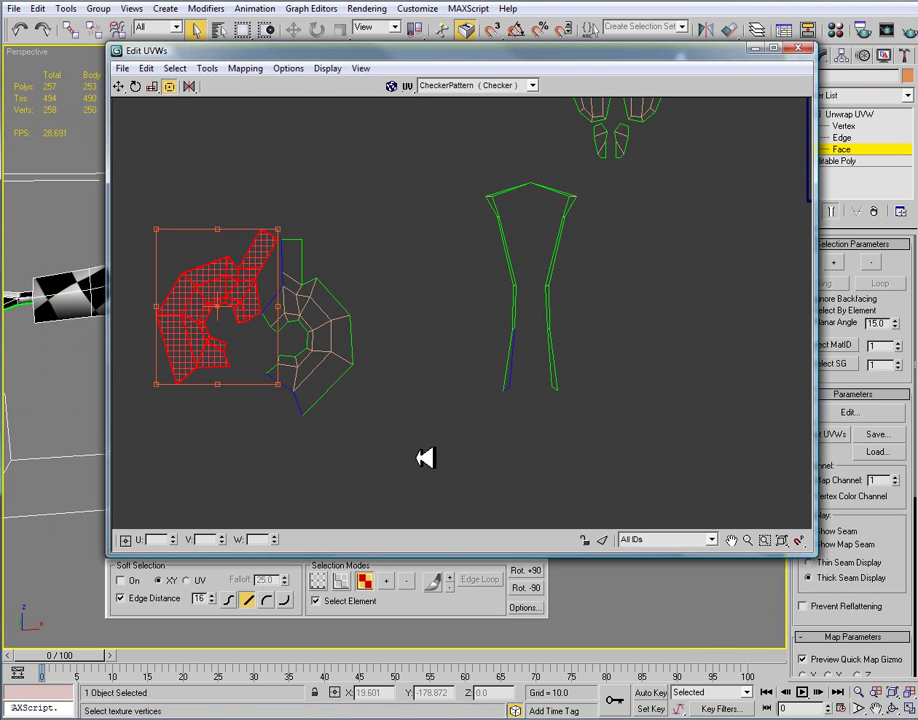
left_click(420, 457)
left_click(329, 380)
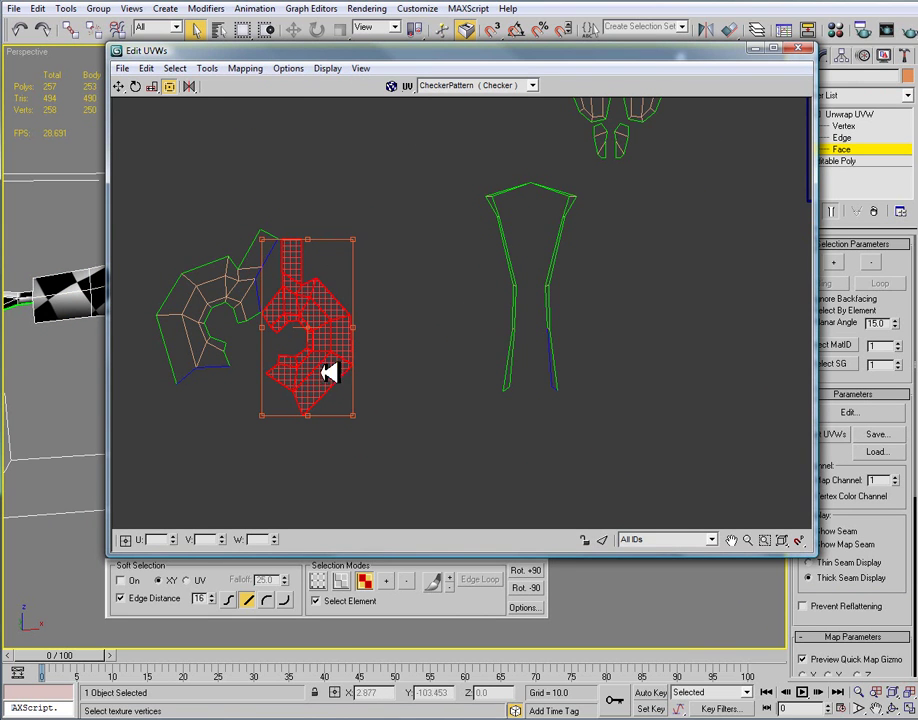
scroll(434, 420, "down", 6)
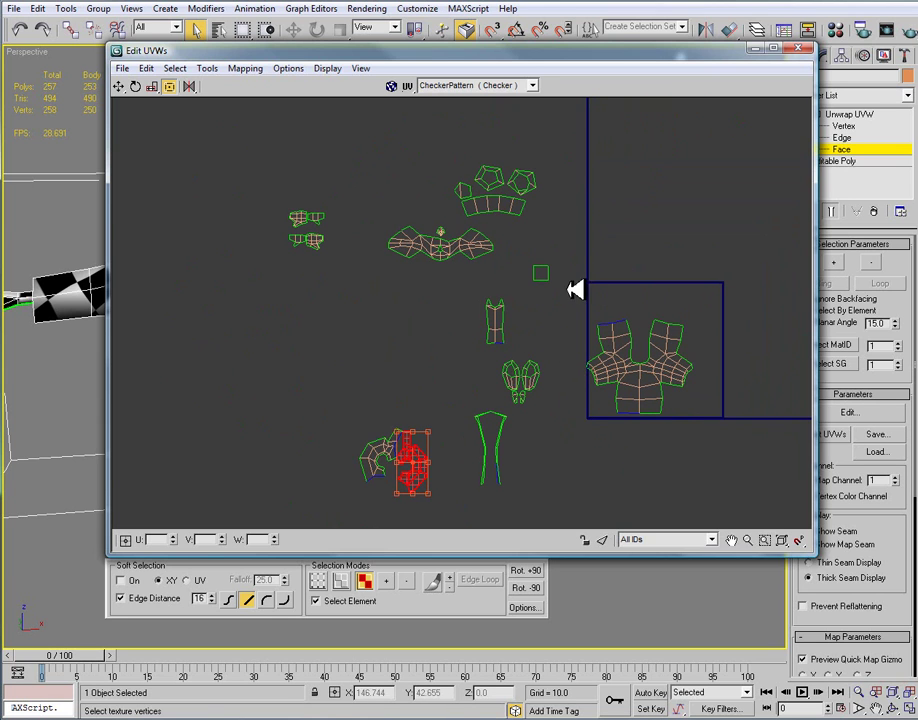
Shift the small square shell slightly toward the UV tile and select the coat shell.
scroll(580, 283, "up", 2)
left_click(532, 271)
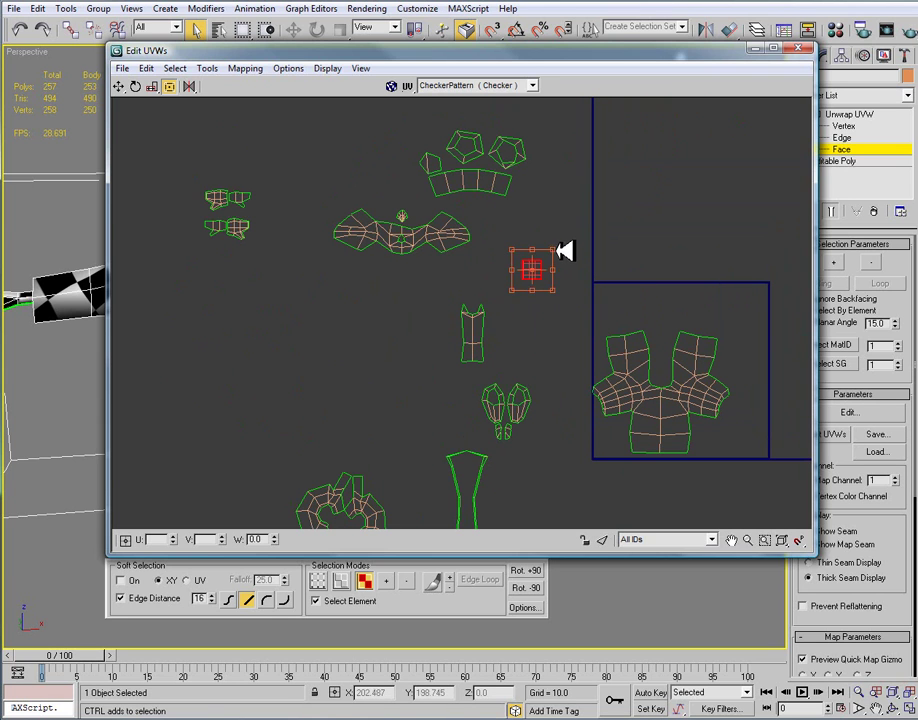
left_click_drag(560, 262, 758, 478)
left_click(568, 371)
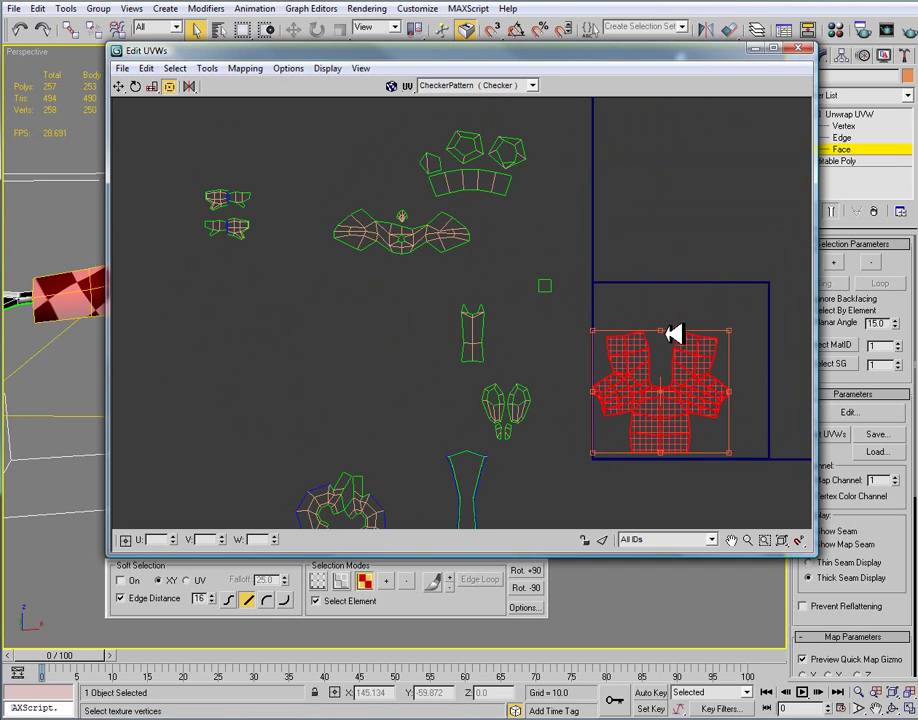
Turn the shirt-front shell upside down, fit it between the coat shell's two upper flaps, and scale it down slightly.
left_click(465, 318)
left_click_drag(478, 332, 670, 372)
scroll(666, 340, "up", 2)
left_click_drag(680, 292, 672, 468)
scroll(678, 392, "up", 5)
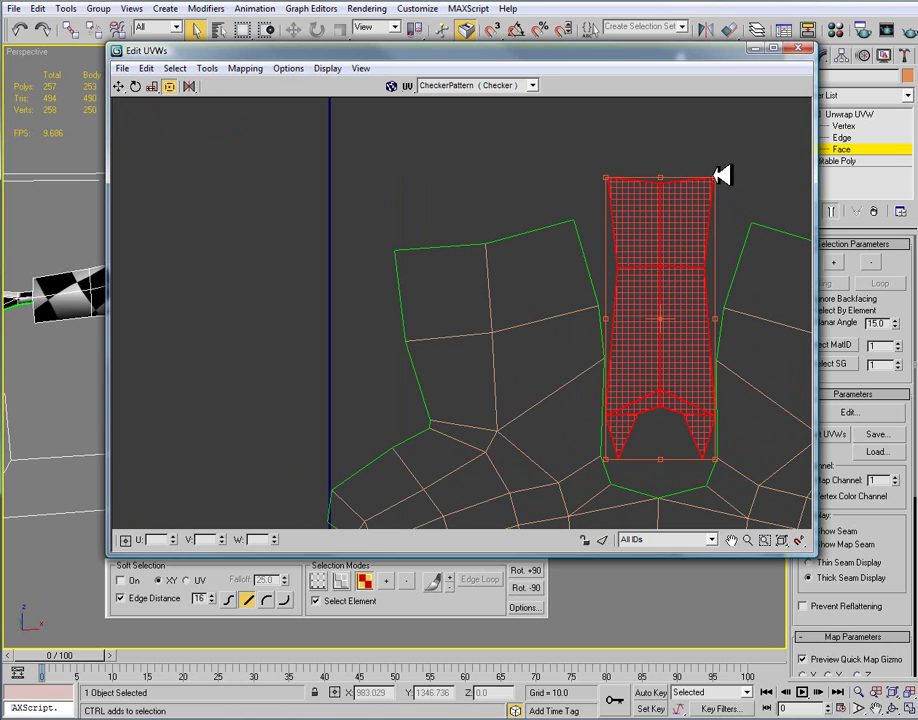
left_click_drag(716, 177, 712, 185, "ctrl")
left_click_drag(676, 263, 679, 272)
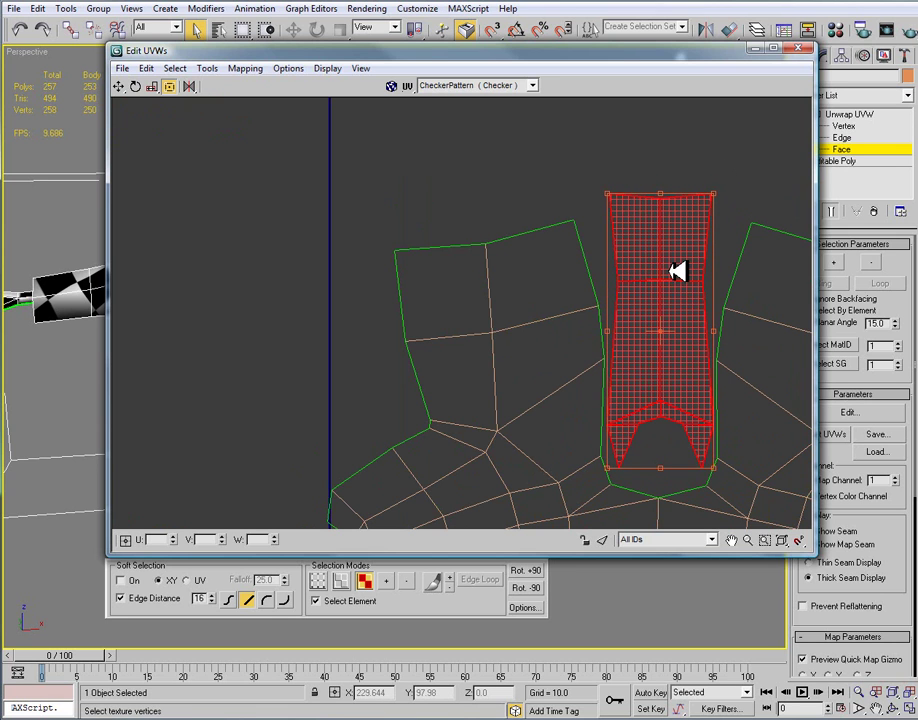
left_click(741, 146)
Move the face shell together with the small nose shell into the UV tile, directly above the coat shell.
scroll(740, 311, "down", 10)
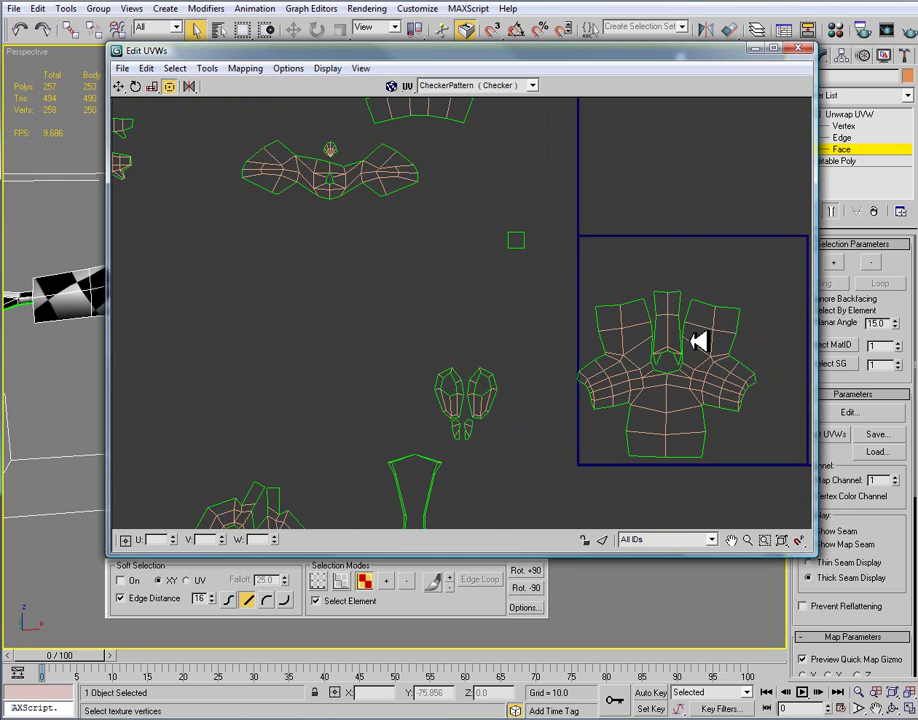
middle_click_drag(702, 338, 693, 396)
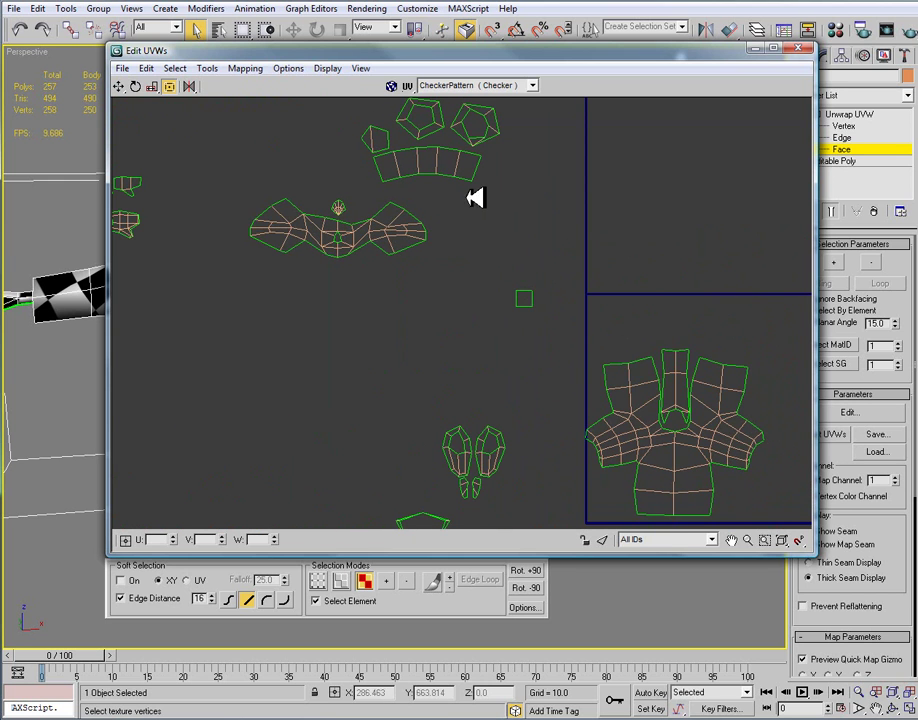
scroll(537, 268, "down", 3)
scroll(427, 280, "up", 4)
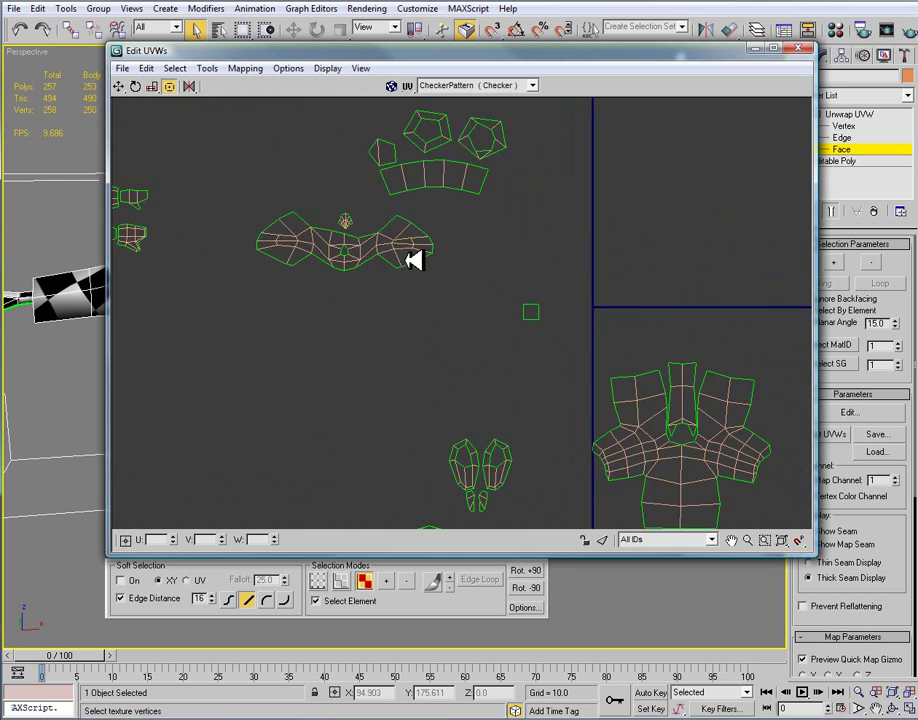
scroll(477, 293, "down", 2)
left_click_drag(453, 277, 318, 230)
left_click_drag(406, 250, 656, 324)
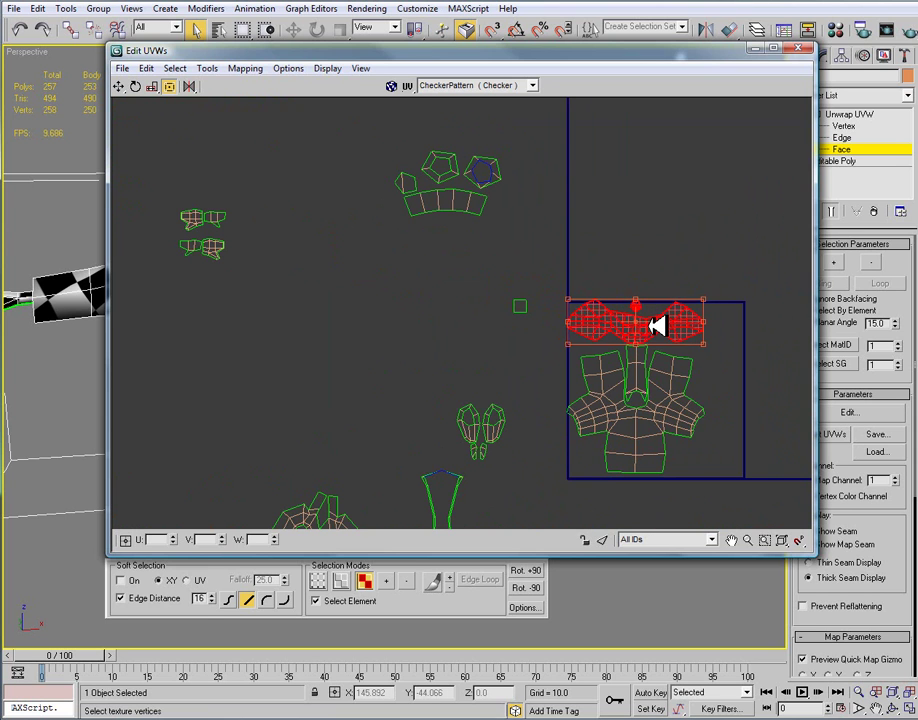
Tuck the small nose shell and the square shell into the gap beneath the face shell's left half.
scroll(652, 320, "up", 3)
left_click(615, 258)
left_click(622, 281)
left_click_drag(635, 279, 570, 353)
left_click(360, 281)
left_click_drag(381, 289, 513, 373)
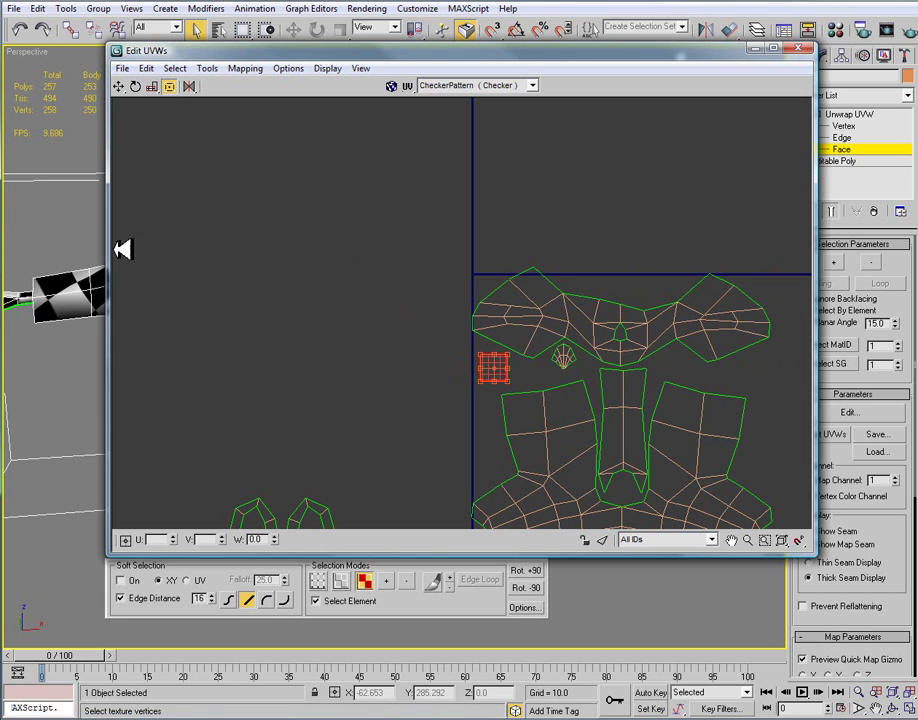
Close the UV editor to inspect the textured character up close, and reopen the editor on the shell layout.
left_click(797, 48)
scroll(322, 347, "up", 5)
middle_click_drag(322, 347, 550, 338, "alt")
scroll(406, 359, "up", 3)
key("ctrl+e")
scroll(510, 367, "down", 5)
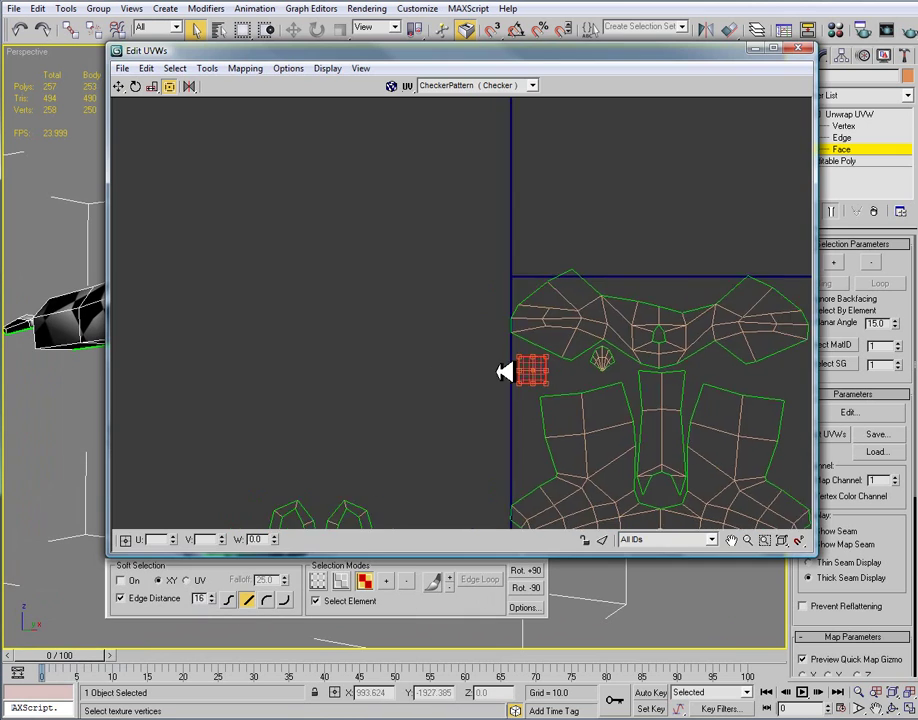
middle_click_drag(474, 506, 514, 503)
scroll(463, 375, "up", 2)
middle_click_drag(489, 402, 503, 375)
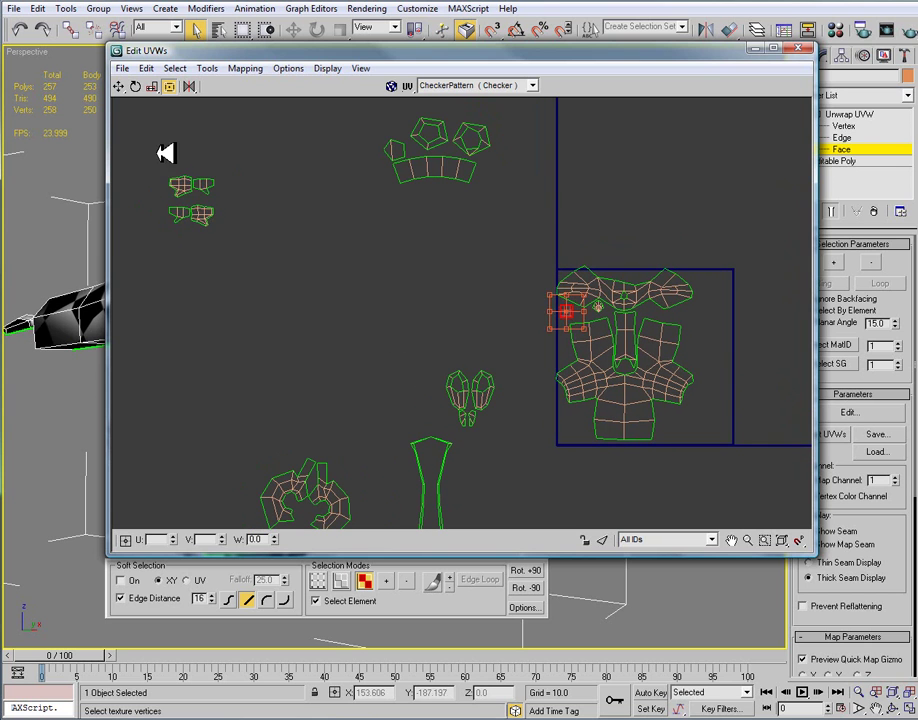
Move the four hand shells to the tile's lower-left corner beside the coat shell, with the two pairs close together.
left_click_drag(172, 164, 592, 486)
scroll(560, 460, "up", 6)
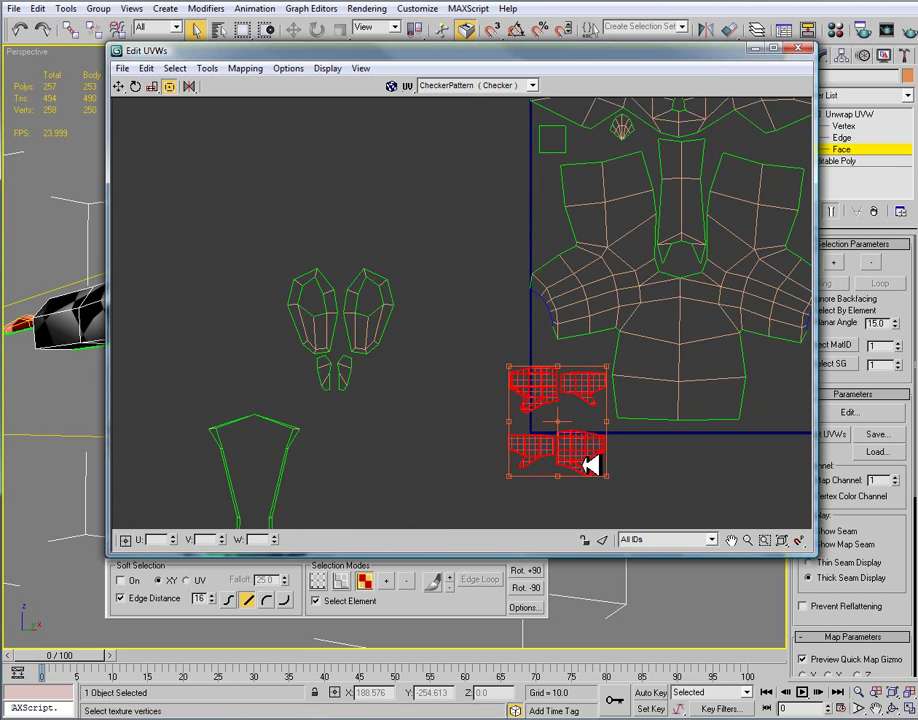
left_click_drag(585, 425, 596, 373)
left_click(537, 418)
left_click_drag(575, 492, 585, 432)
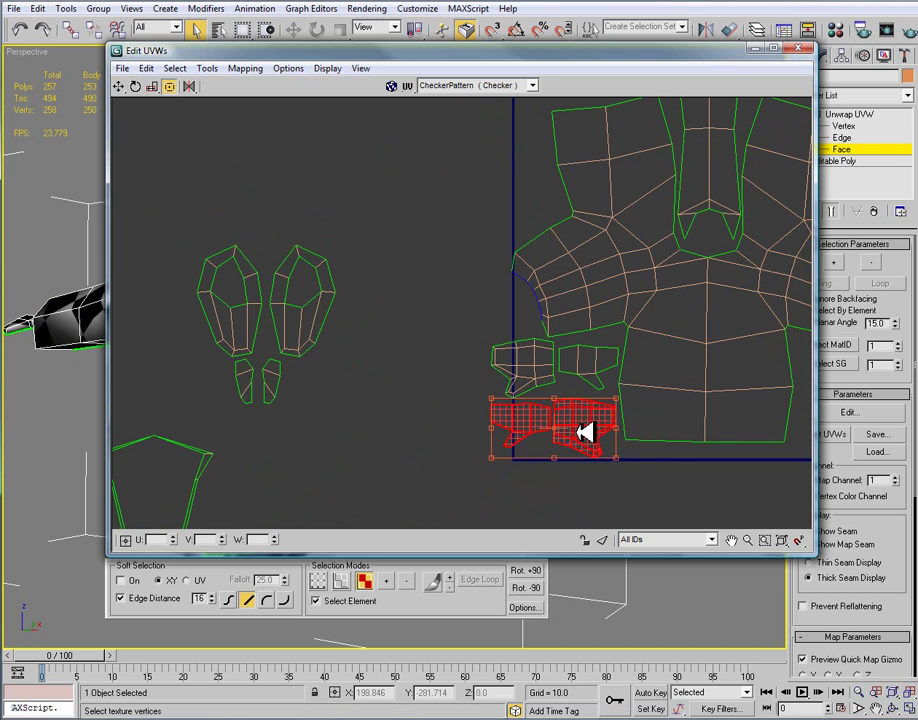
left_click(652, 477)
scroll(588, 484, "down", 4)
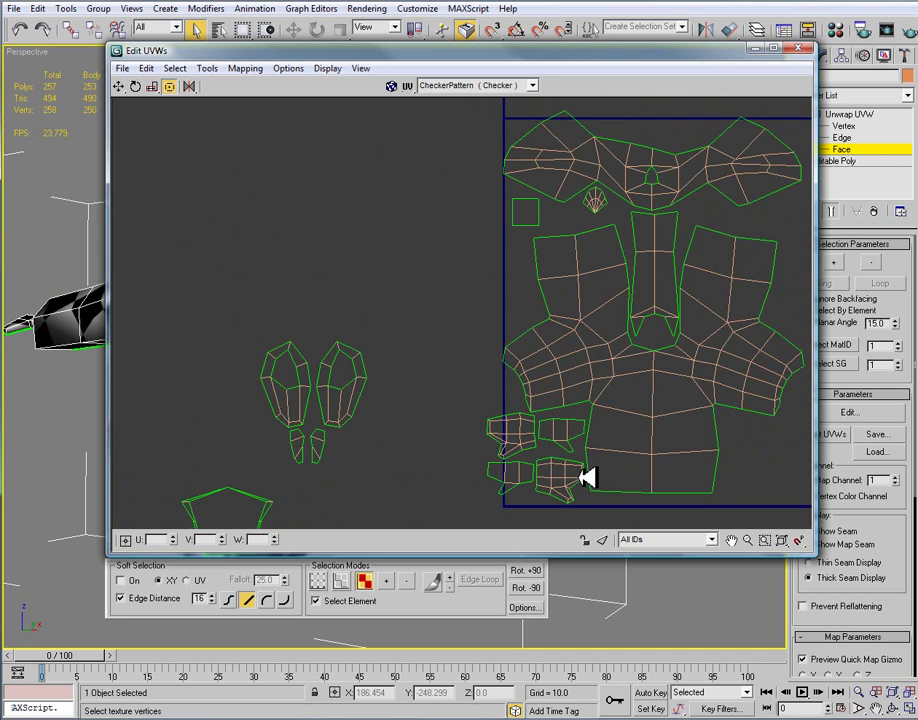
Park the lower pair of hand shells below the tile and rotate the other pair a quarter turn into the lower-left corner.
scroll(583, 403, "down", 3)
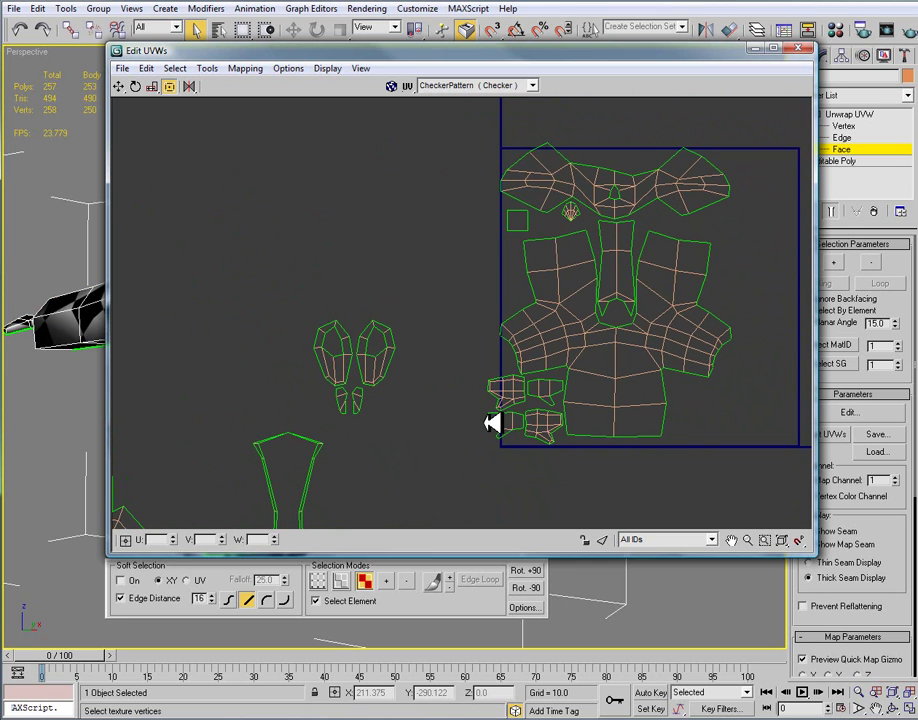
left_click_drag(546, 453, 566, 462)
left_click_drag(543, 428, 749, 479)
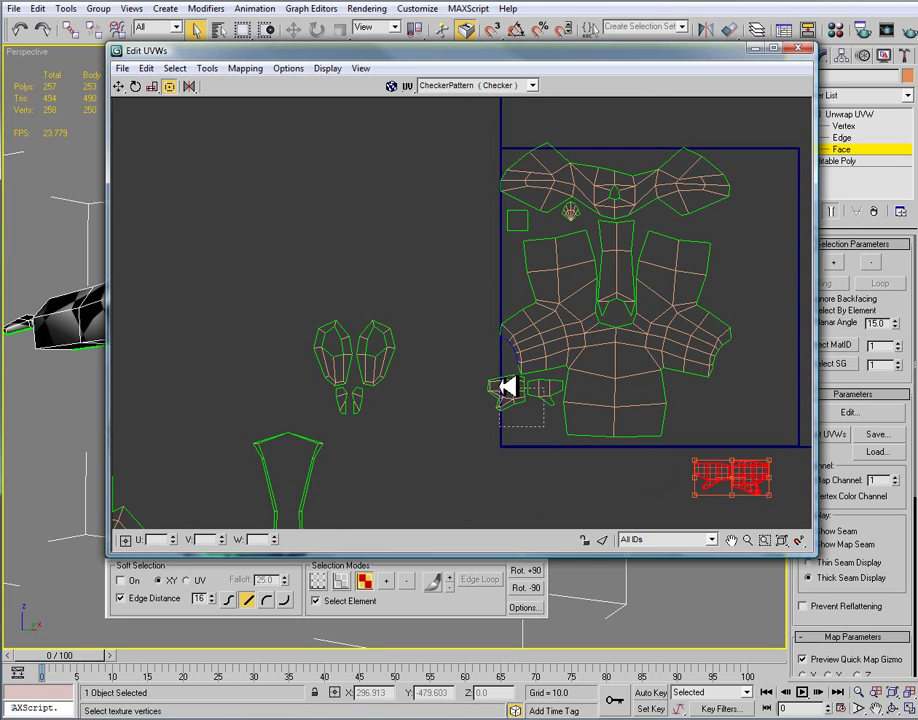
left_click_drag(507, 388, 505, 398)
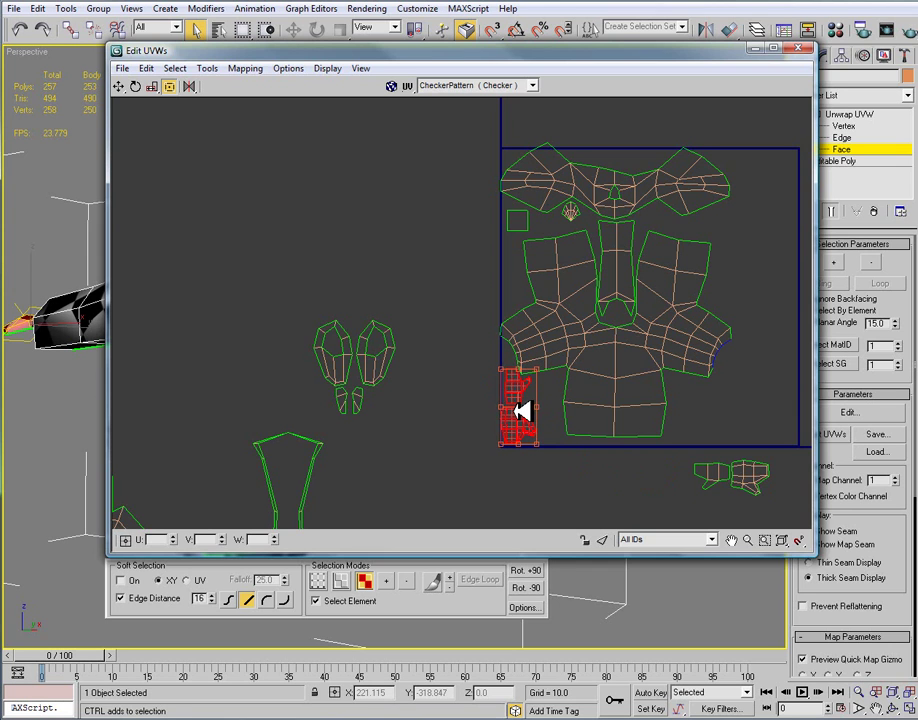
Place the two small shoe pieces in the gap between the hand shells and the lower part of the coat shell.
left_click_drag(550, 463, 516, 430)
left_click_drag(513, 426, 549, 392)
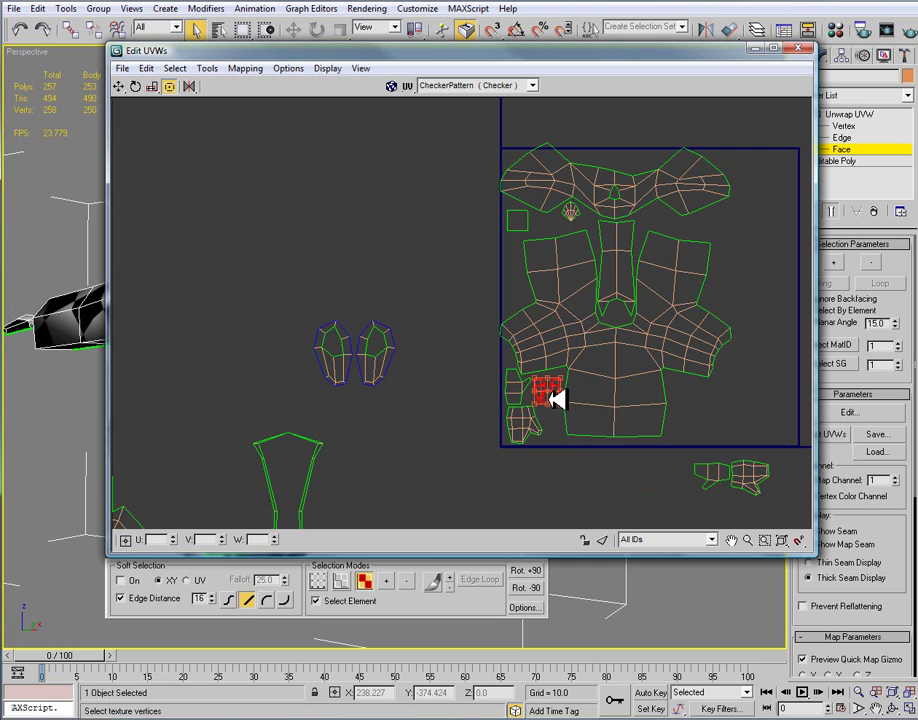
left_click(577, 467)
Rotate the parked pair of hand shells a quarter turn and place it in the gap under the coat's right sleeve.
middle_click_drag(593, 457, 591, 467)
middle_click_drag(674, 464, 651, 455)
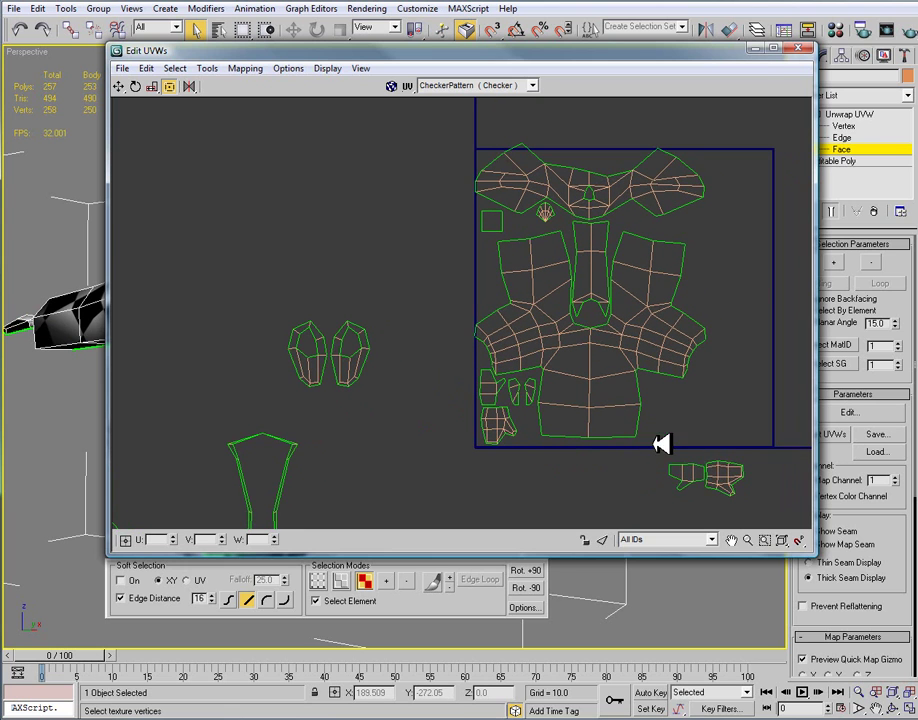
left_click_drag(664, 446, 667, 486)
key("ctrl+z")
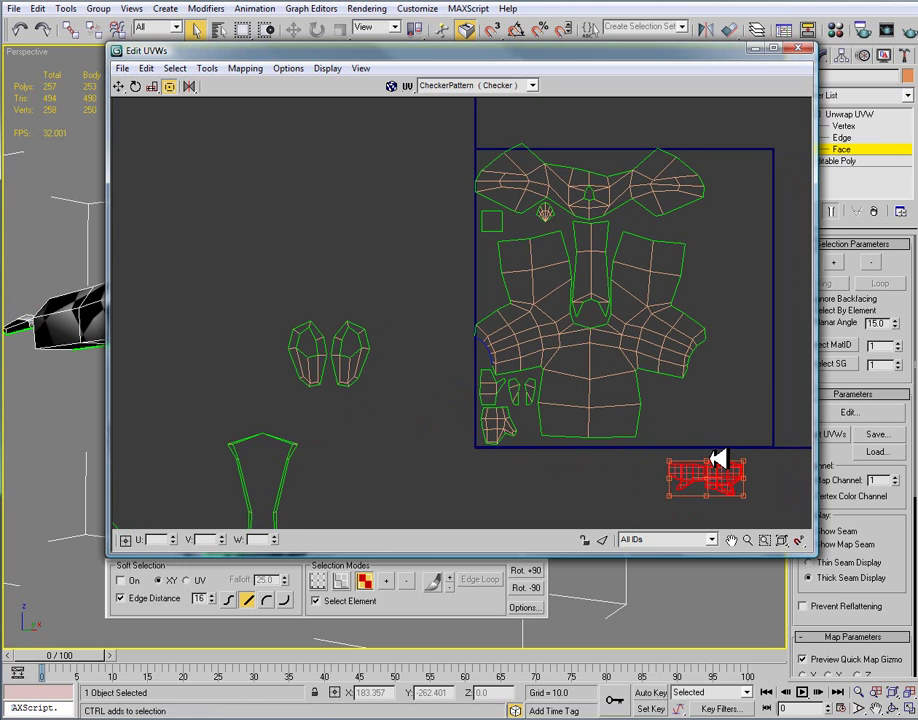
left_click_drag(714, 458, 662, 392)
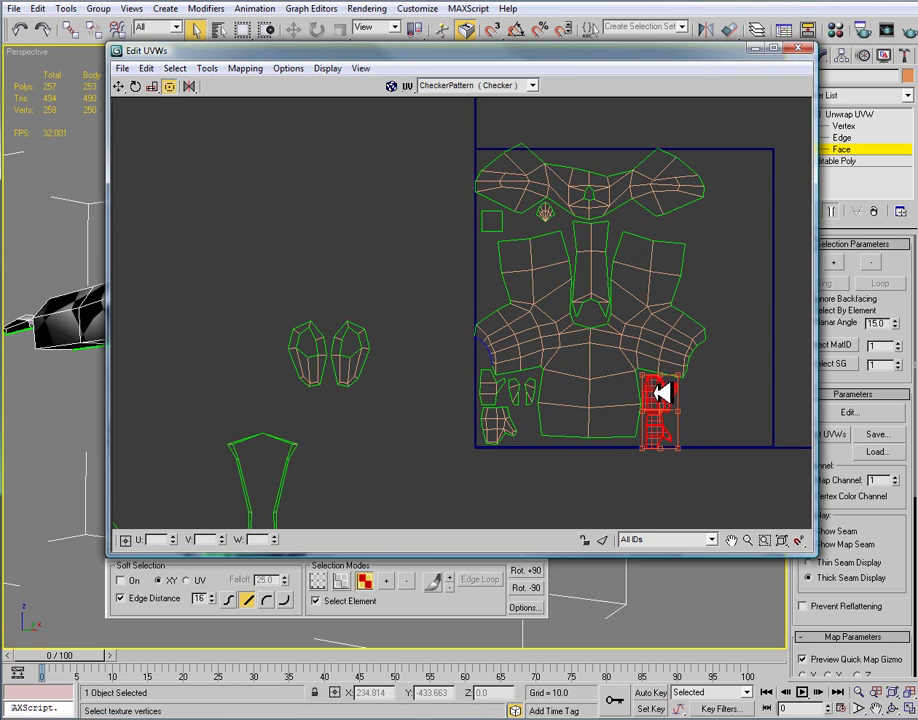
Nudge the lower hand shell beneath the coat's right sleeve slightly upward so it sits inside the tile.
scroll(664, 396, "up", 3)
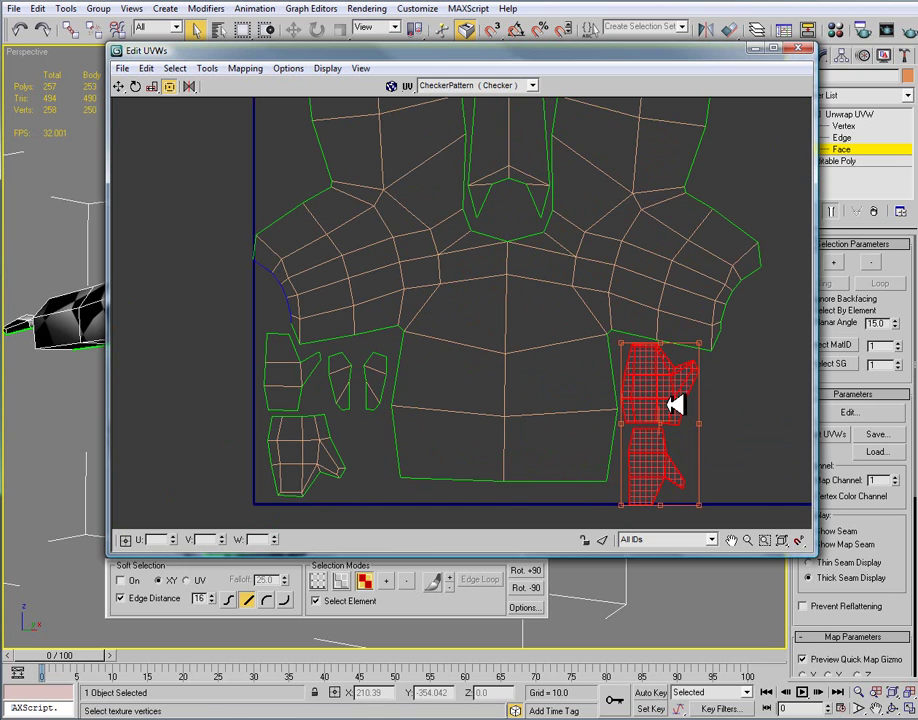
left_click(697, 465)
left_click(645, 469)
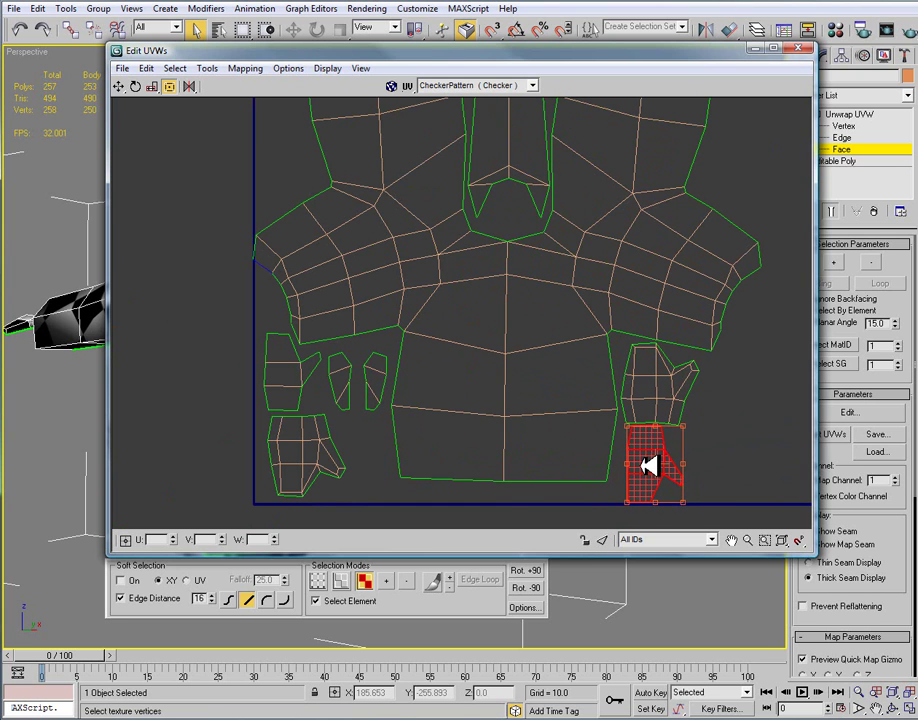
left_click(682, 430)
Move the two C-shaped shells together into the upper-right corner of the tile, beside the wide shoulder-like shell.
scroll(700, 456, "down", 2)
middle_click_drag(698, 426, 689, 455)
scroll(700, 456, "down", 1)
scroll(556, 363, "down", 2)
middle_click_drag(504, 332, 516, 402)
middle_click_drag(608, 370, 676, 254)
scroll(650, 290, "down", 3)
middle_click_drag(543, 297, 520, 255)
left_click(440, 318)
left_click_drag(447, 320, 699, 197)
scroll(703, 194, "up", 3)
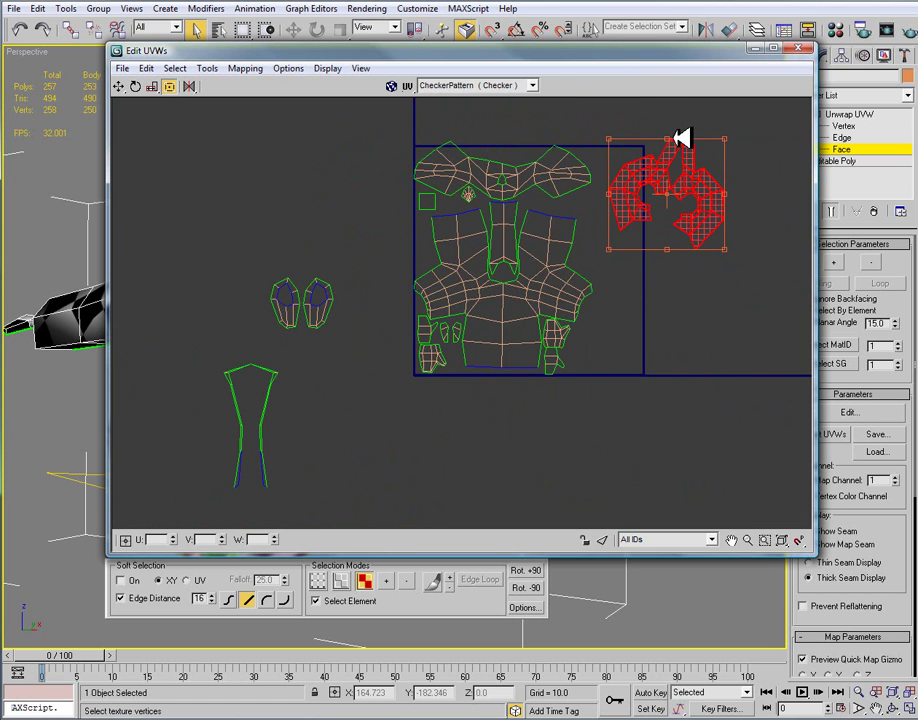
left_click_drag(678, 138, 659, 157)
left_click(725, 248)
Move the long V-shaped strip shell into the empty area of the tile beside the coat's right sleeve.
middle_click_drag(653, 322, 694, 427)
scroll(694, 427, "down", 1)
middle_click_drag(528, 267, 511, 247)
middle_click_drag(402, 468, 381, 361)
left_click(341, 382)
left_click_drag(365, 389, 640, 296)
left_click(684, 296)
Move the curved band and the pentagon shells together to just above the tile.
middle_click_drag(501, 221, 492, 346)
scroll(492, 346, "down", 2)
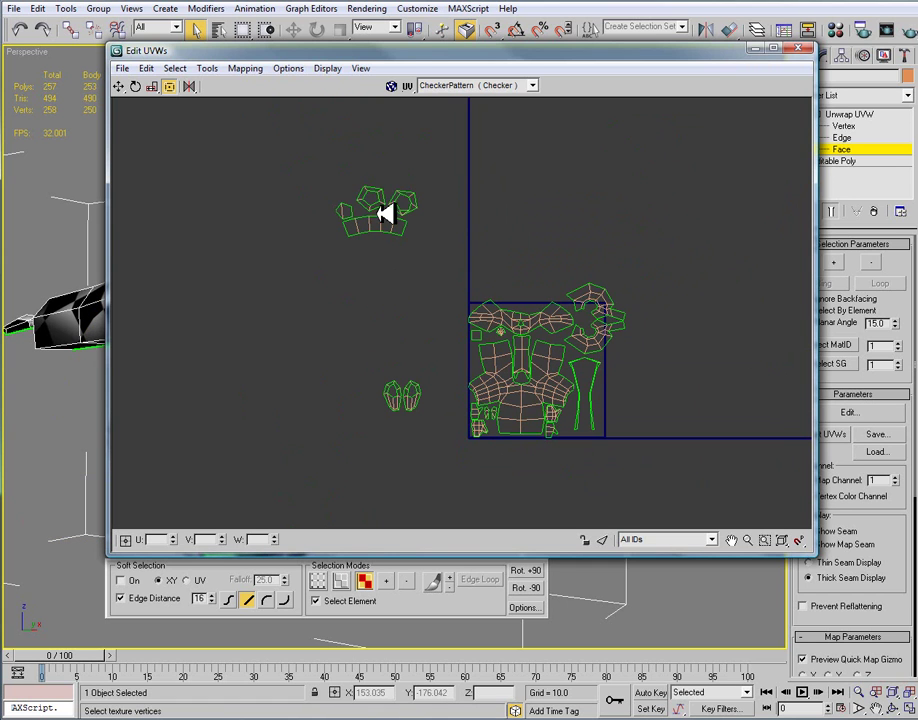
left_click_drag(420, 236, 425, 239)
left_click_drag(393, 223, 550, 262)
left_click(498, 232)
Place one large pentagon shell beside the tile's right edge and the small pentagon inside the V-shaped strip shell.
left_click_drag(545, 262, 640, 366)
left_click(553, 237)
scroll(640, 366, "up", 5)
left_click_drag(288, 158, 537, 373)
left_click_drag(616, 365, 597, 340)
Move the two oval shells to the tile's right edge, one above the other below the pentagon shell.
scroll(664, 336, "down", 4)
middle_click_drag(401, 423, 478, 381)
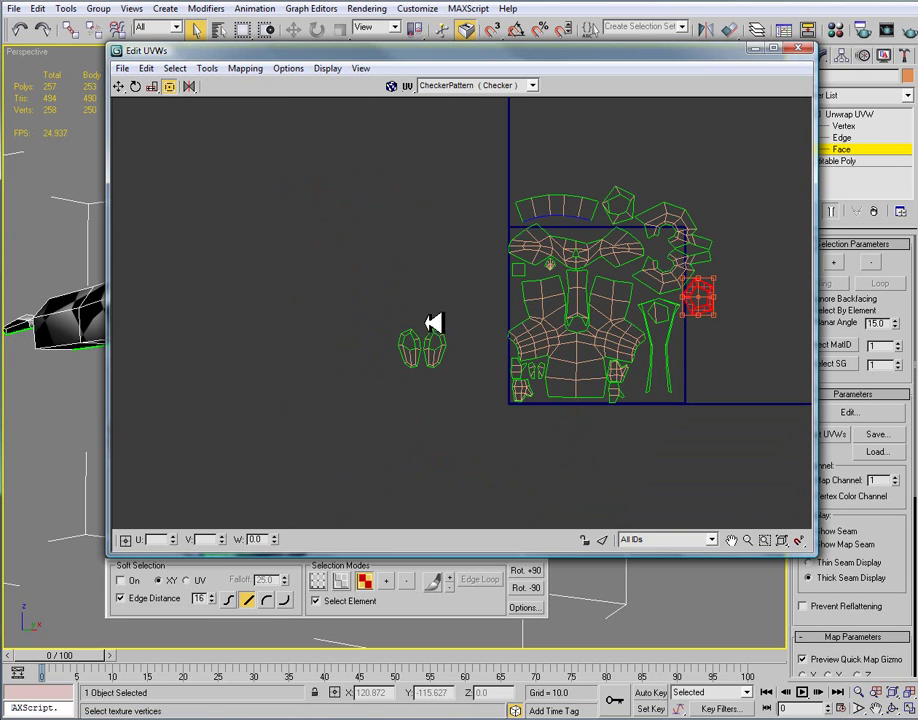
left_click_drag(440, 348, 698, 352)
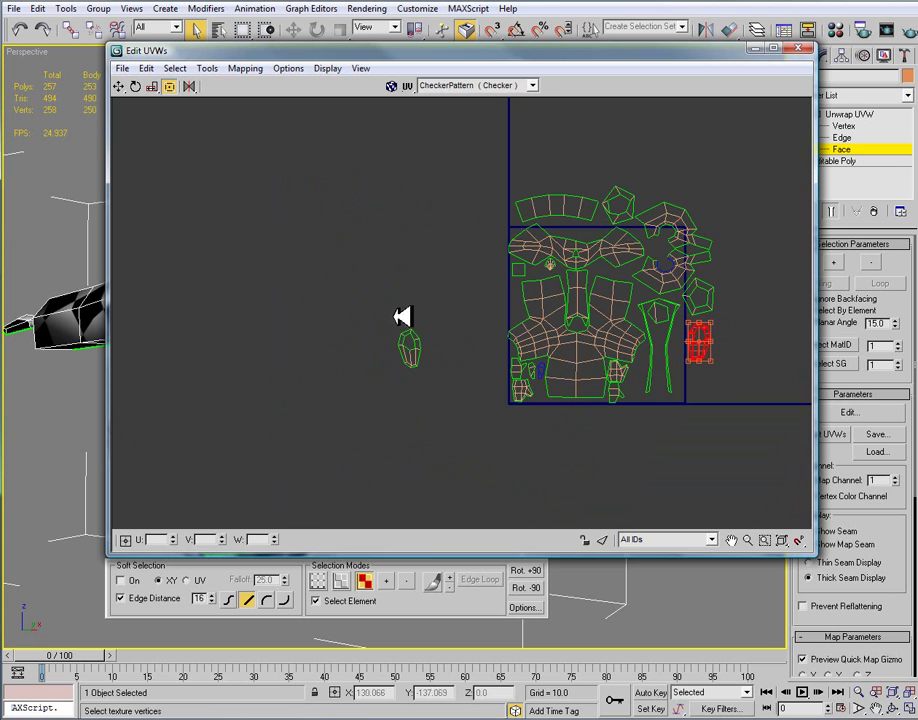
left_click_drag(430, 349, 697, 386)
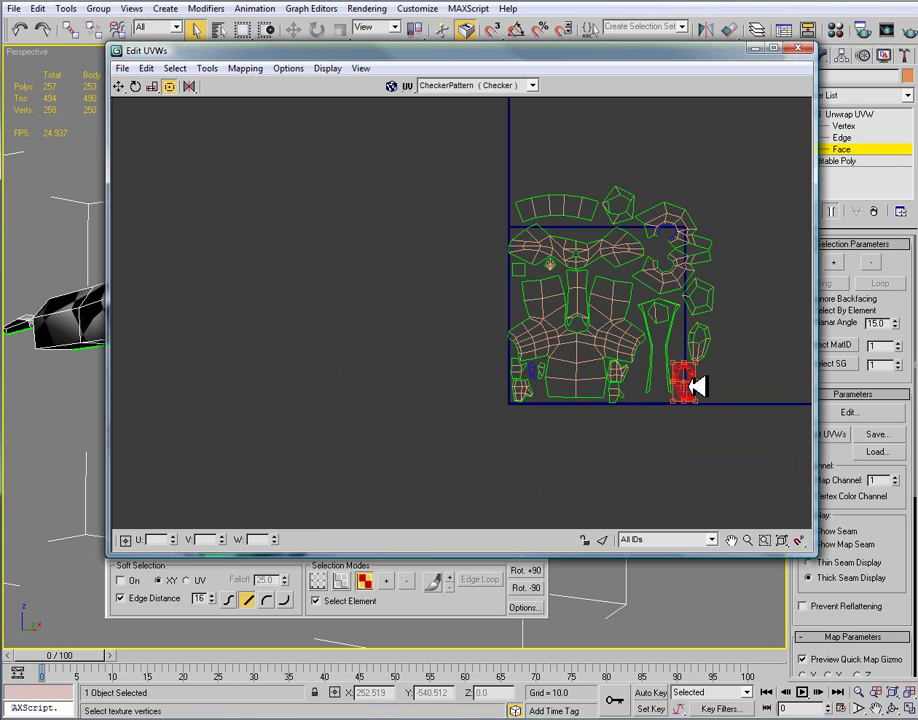
left_click(680, 397)
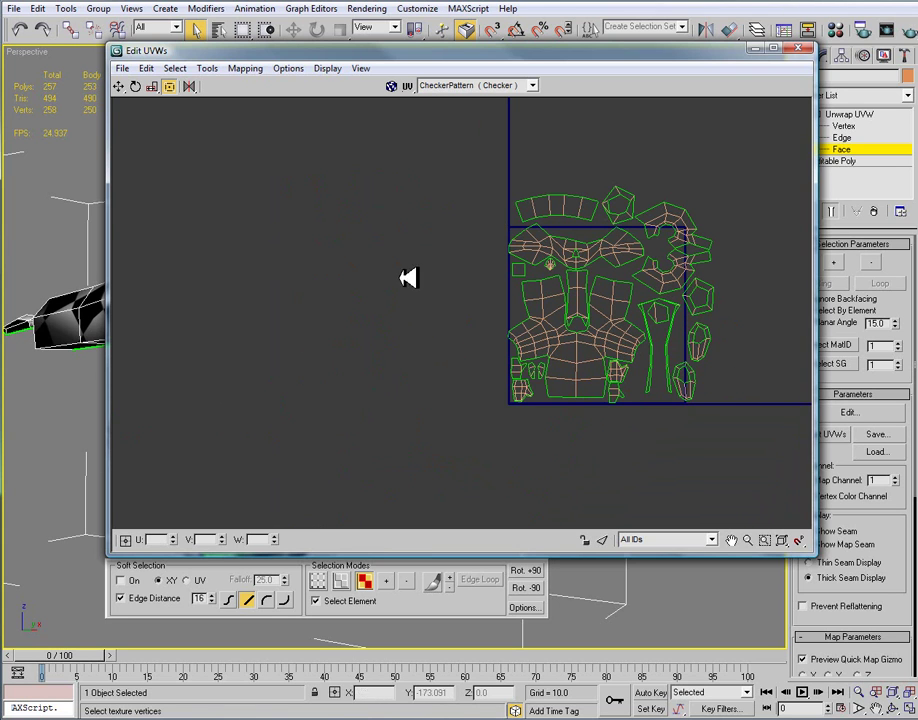
Select all shells and scale them down together so the whole layout fits within the tile.
left_click_drag(450, 150, 775, 527)
left_click(519, 433)
middle_click_drag(568, 347, 532, 368)
left_click_drag(437, 186, 762, 486)
middle_click_drag(711, 423, 668, 461)
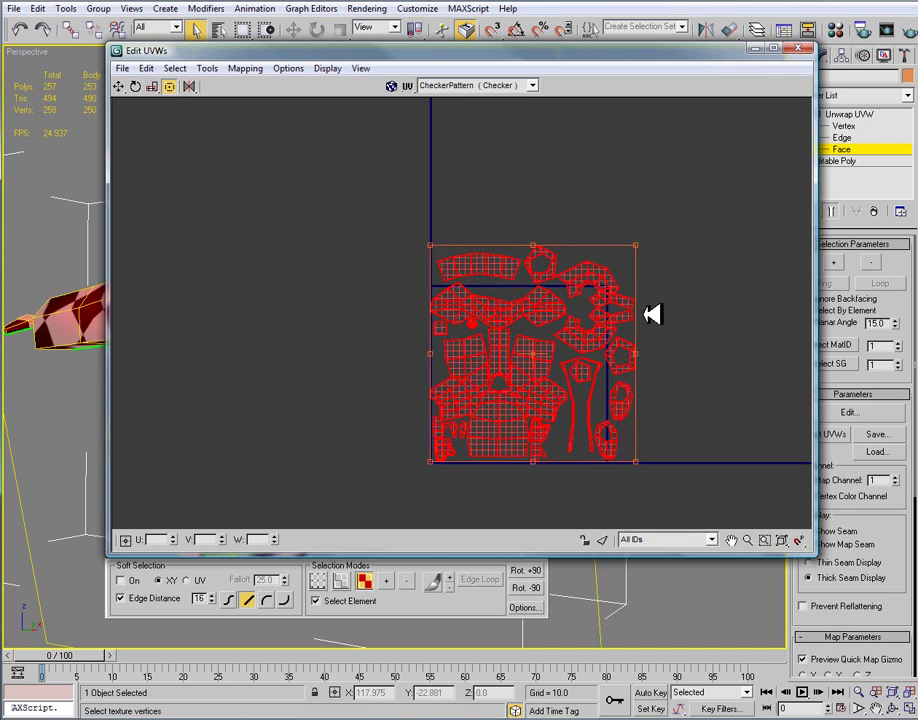
left_click_drag(636, 245, 602, 289)
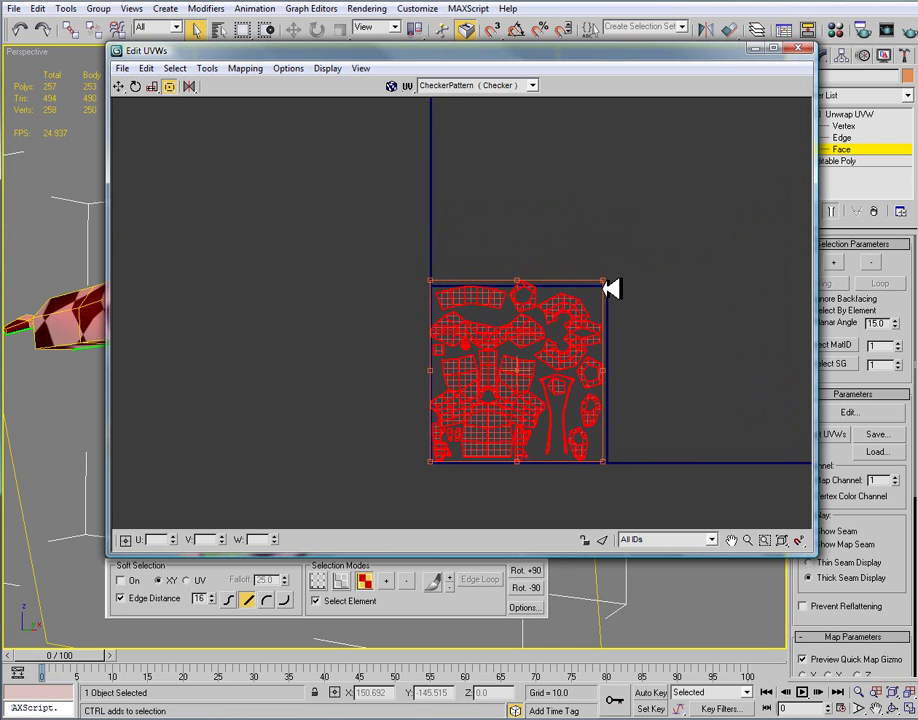
left_click_drag(557, 390, 560, 390)
left_click(688, 377)
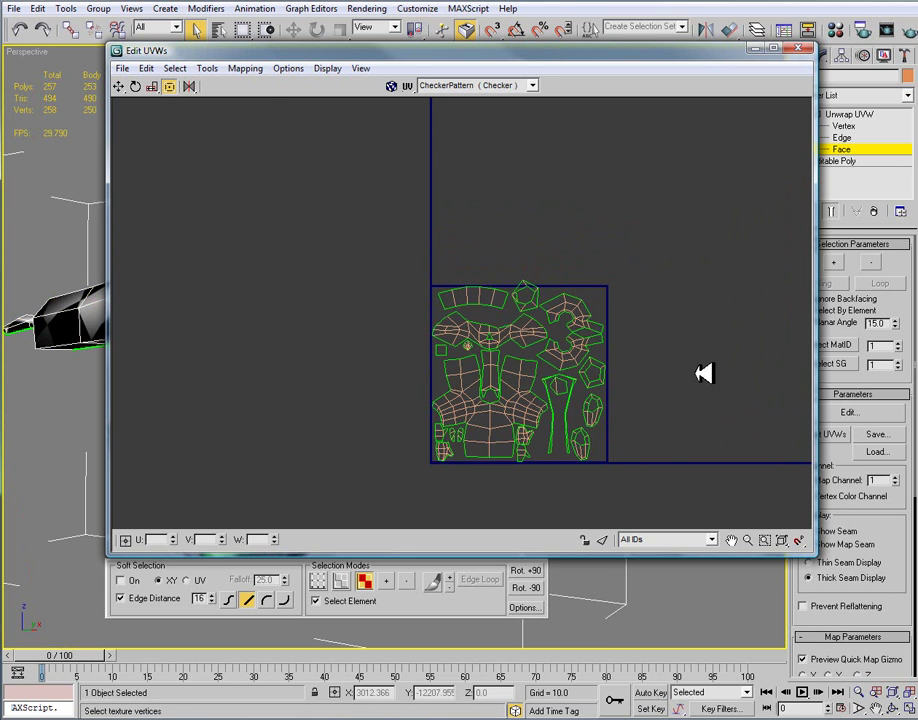
Turn the V-shaped strip and its inner pentagon upside down and place them beside the coat at the tile's lower edge.
scroll(631, 404, "up", 6)
middle_click_drag(655, 347, 691, 306)
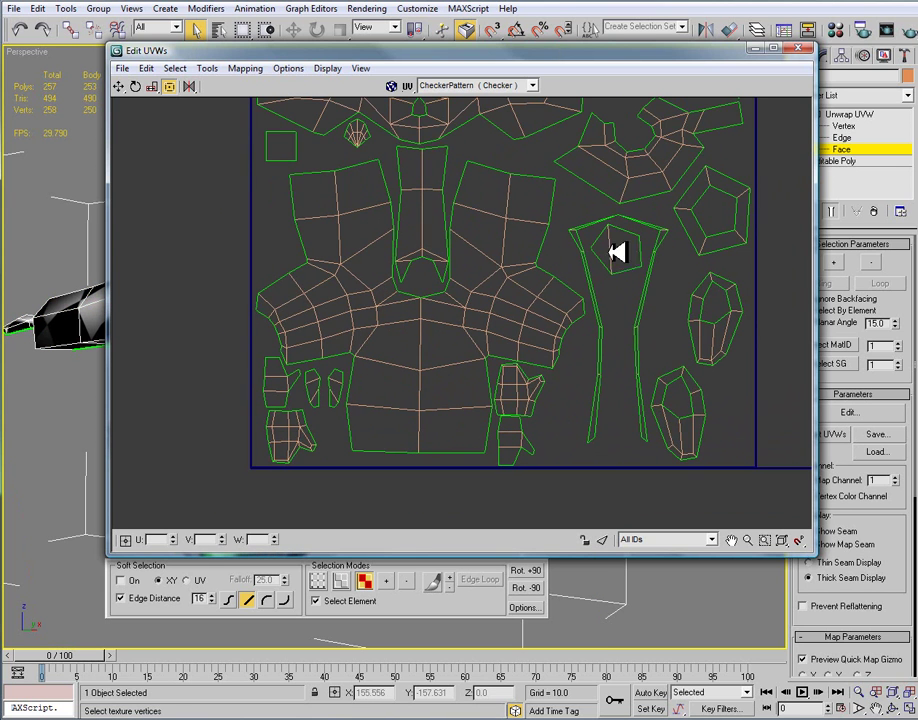
left_click_drag(620, 249, 583, 371)
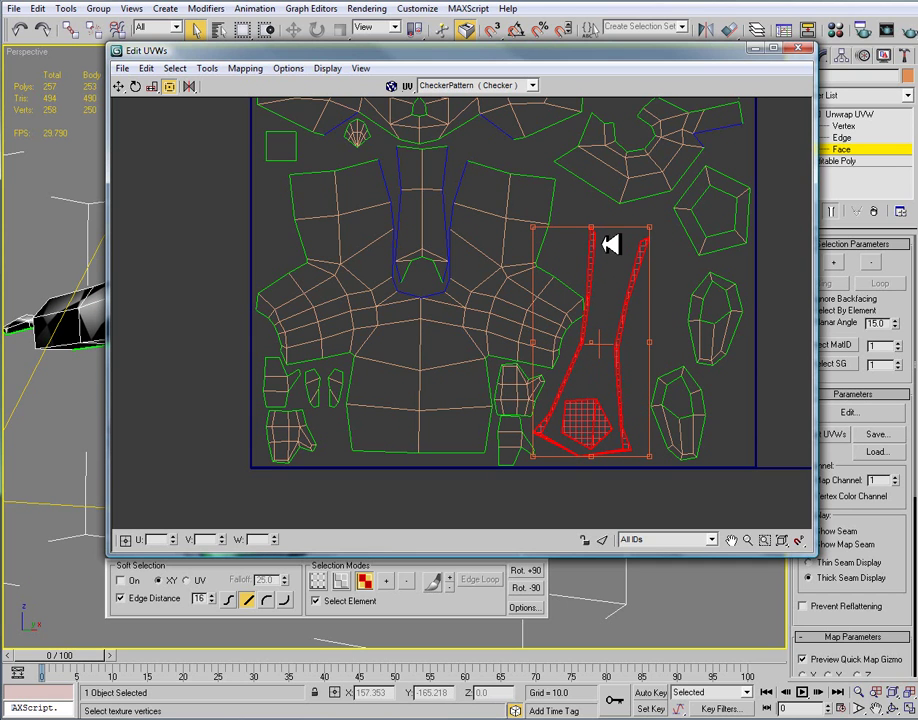
left_click_drag(604, 222, 609, 233)
left_click_drag(608, 320, 607, 323)
Shift the two oval shells left so they sit close beside the V-shaped strip shell.
left_click_drag(672, 354, 707, 429)
left_click_drag(690, 416, 669, 416)
left_click(754, 348)
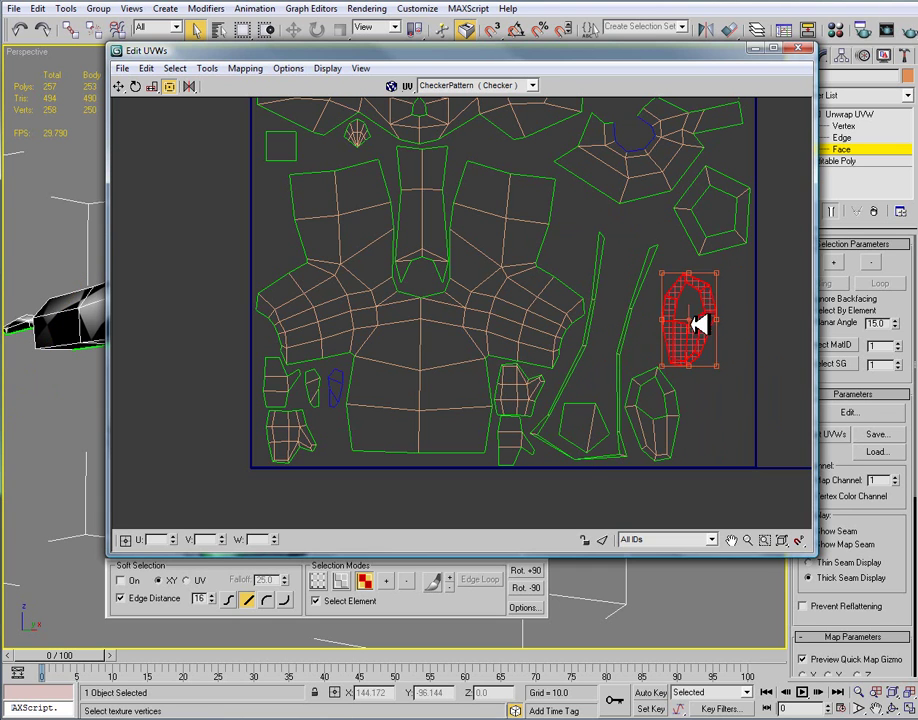
left_click_drag(697, 320, 681, 319)
Rotate the lower C-shaped shell upright and place it between the wide upper shell and the V-shaped strip.
middle_click_drag(697, 204, 725, 314)
left_click_drag(715, 317, 762, 355)
left_click_drag(676, 240, 652, 256)
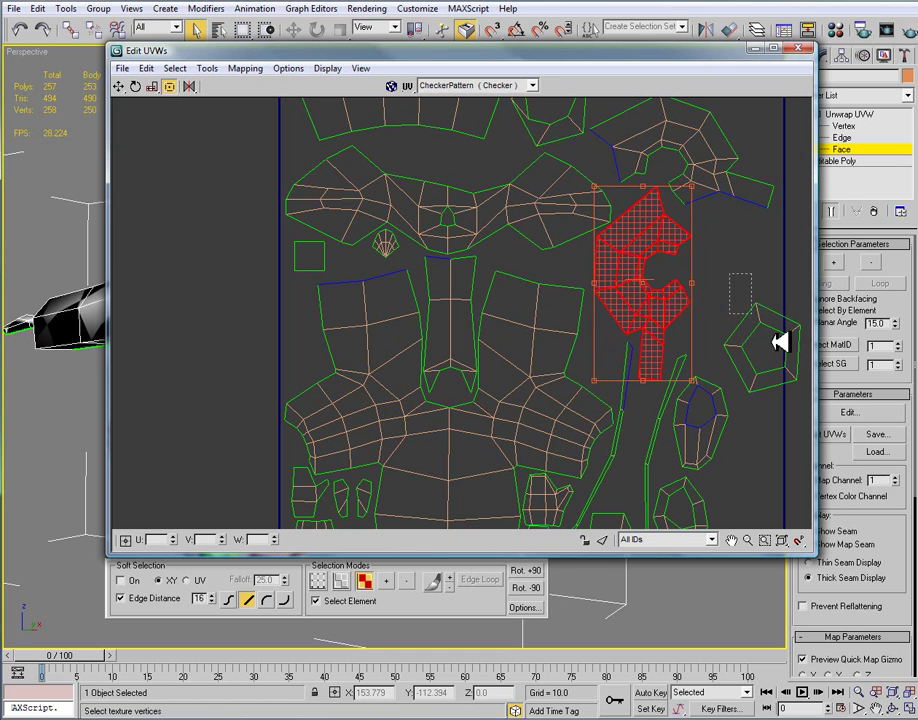
Place the two large pentagon shells one above the other beside the lower C-shaped shell, rotating the lower one to fit.
left_click_drag(760, 324, 714, 247)
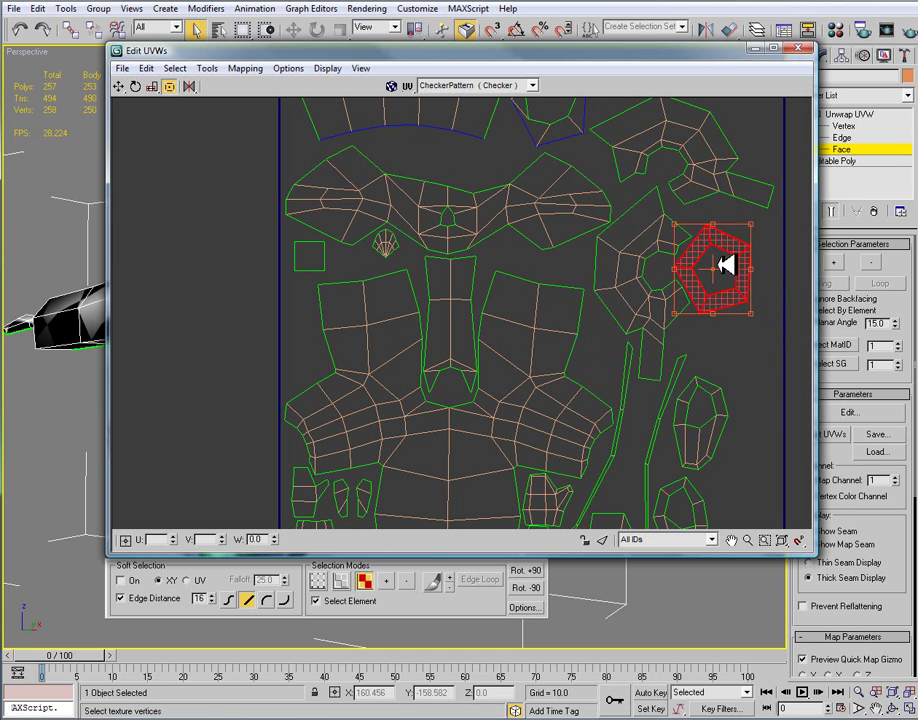
middle_click_drag(744, 304, 720, 423)
left_click_drag(550, 236, 754, 476)
middle_click_drag(754, 476, 724, 402)
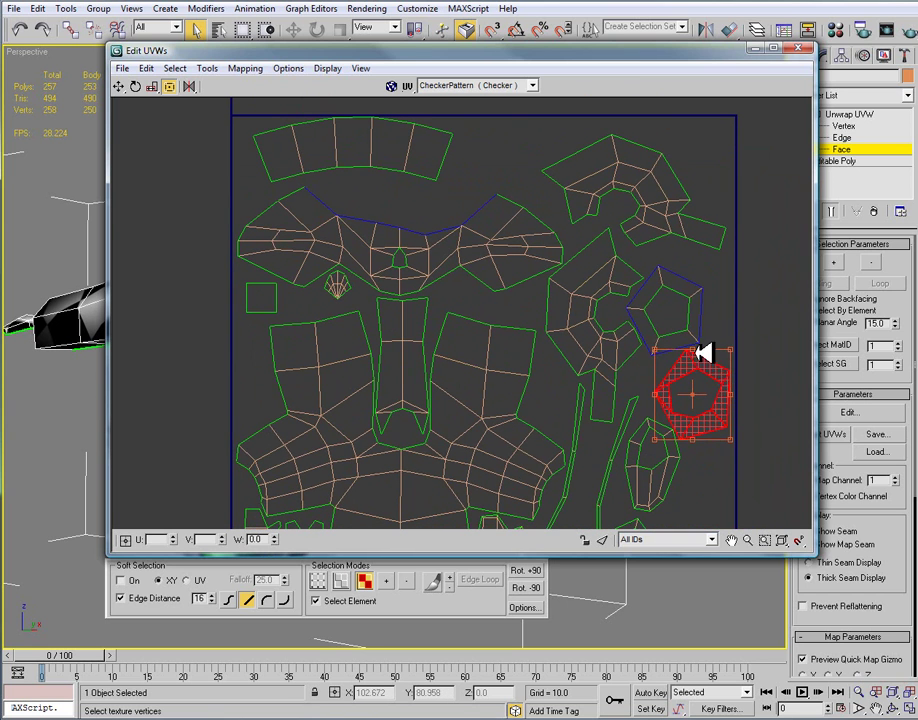
left_click_drag(705, 350, 701, 381)
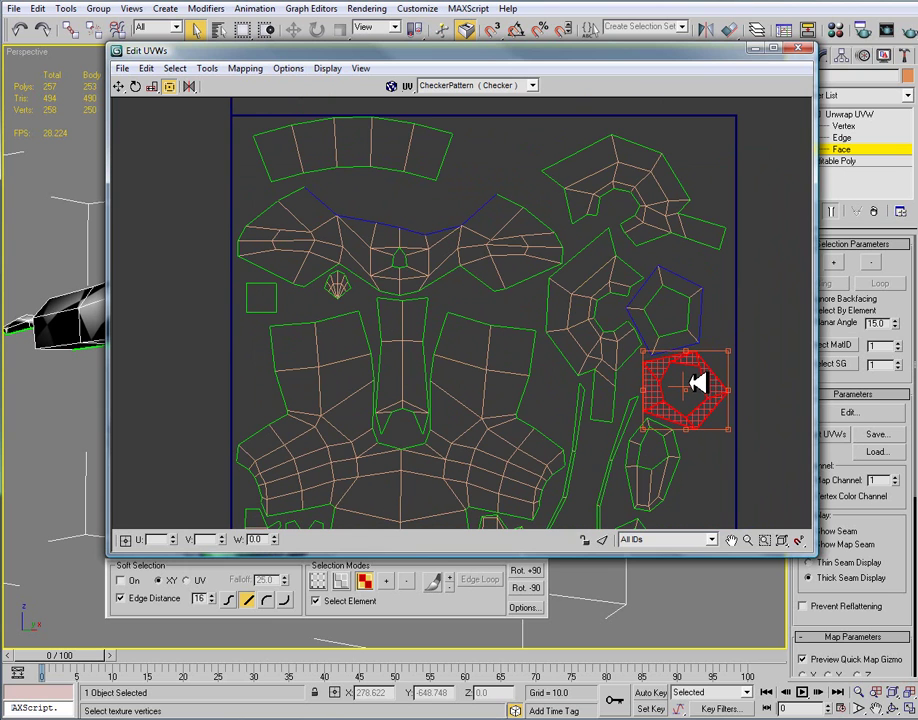
Move the top C-shaped shell slightly closer, and flip the curved band upside down to nest above the wide shell.
scroll(727, 406, "down", 4)
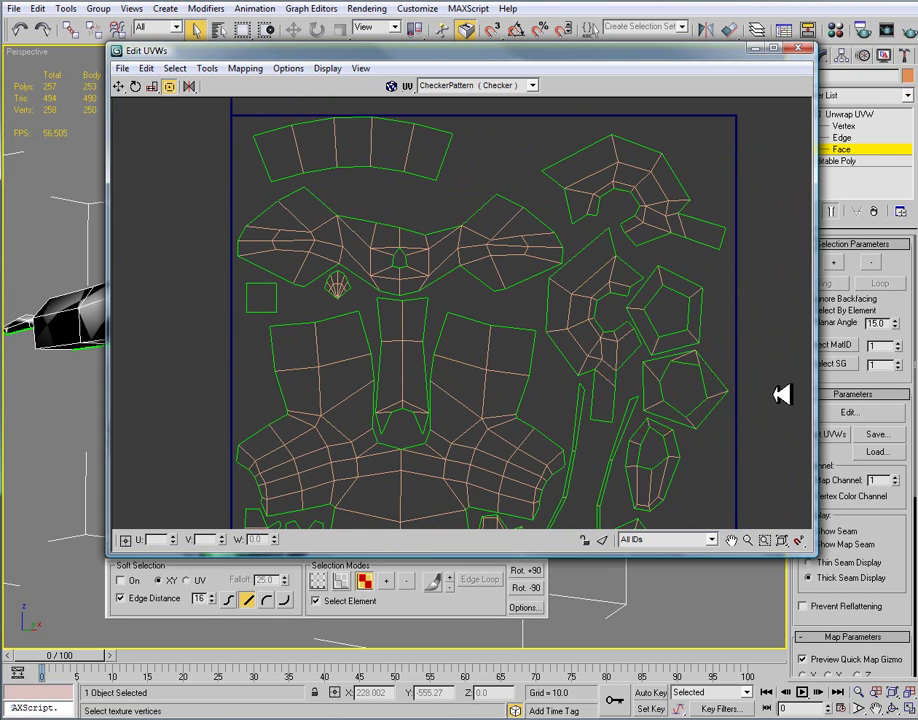
left_click(636, 294)
left_click_drag(636, 294, 633, 298)
left_click(501, 262)
mouse_move(499, 263)
left_mouse_down()
mouse_move(517, 270)
mouse_move(522, 303)
mouse_move(469, 301)
mouse_move(478, 302)
mouse_move(496, 269)
mouse_move(494, 250)
left_mouse_up()
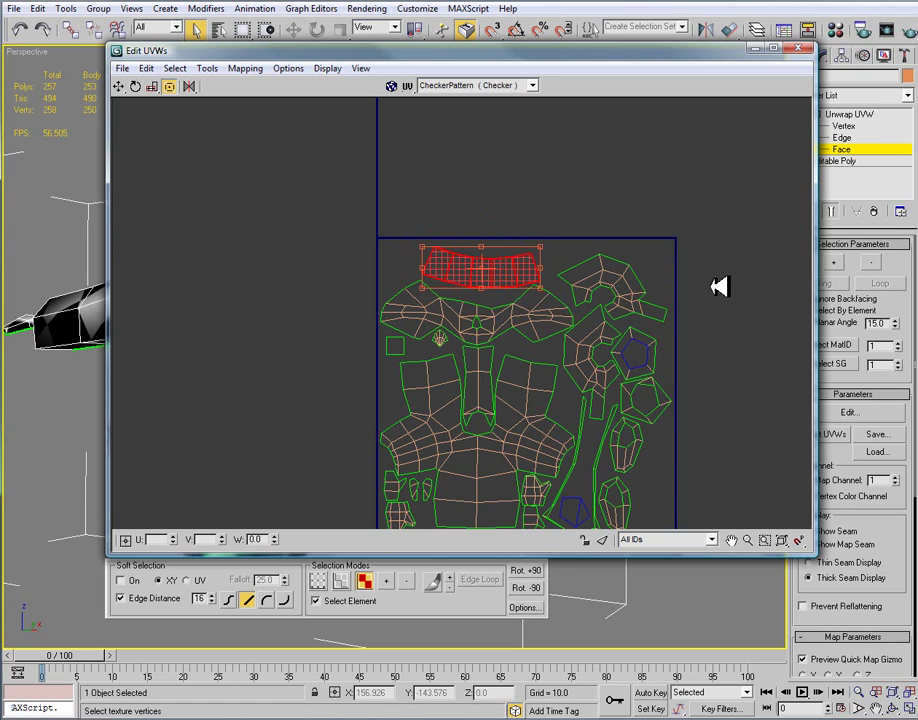
Select all shells and scale them up together to fill the tile.
middle_click_drag(719, 287, 721, 262)
scroll(721, 262, "down", 2)
left_click_drag(707, 461, 370, 213)
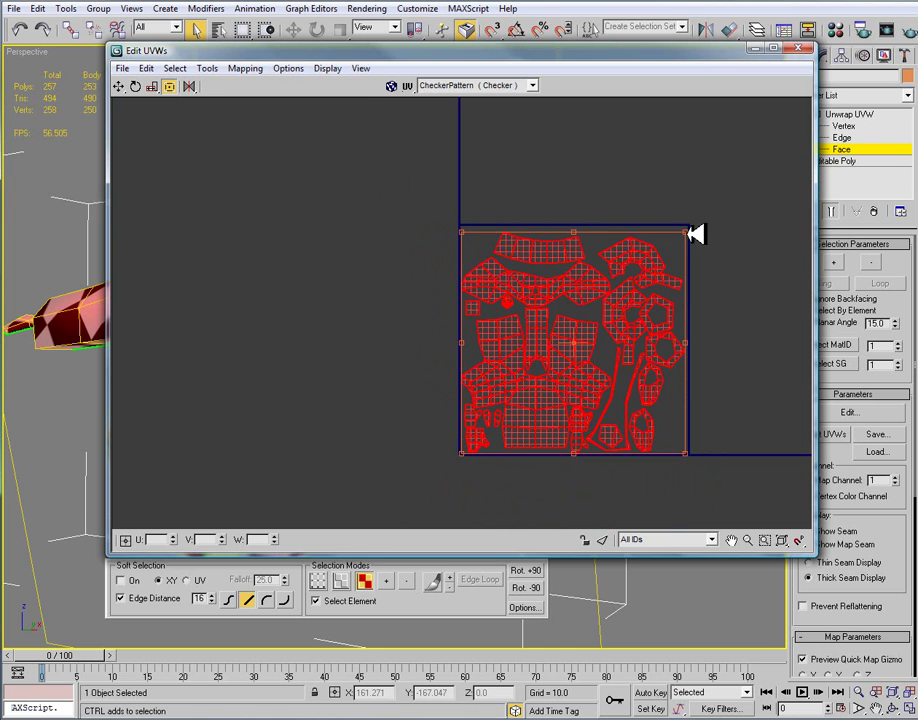
left_click_drag(696, 234, 701, 231)
left_click(717, 322)
Move the lower large pentagon into the tile's lower-right corner and tilt the two oval shells into the space above it.
scroll(700, 345, "up", 3)
left_click_drag(652, 312, 664, 488)
left_click(633, 376)
left_click_drag(627, 337, 610, 338)
left_click_drag(637, 363, 661, 342)
left_click_drag(598, 449, 598, 450)
left_click_drag(622, 430, 638, 383)
left_click_drag(668, 469, 634, 439)
middle_click_drag(687, 293, 683, 335)
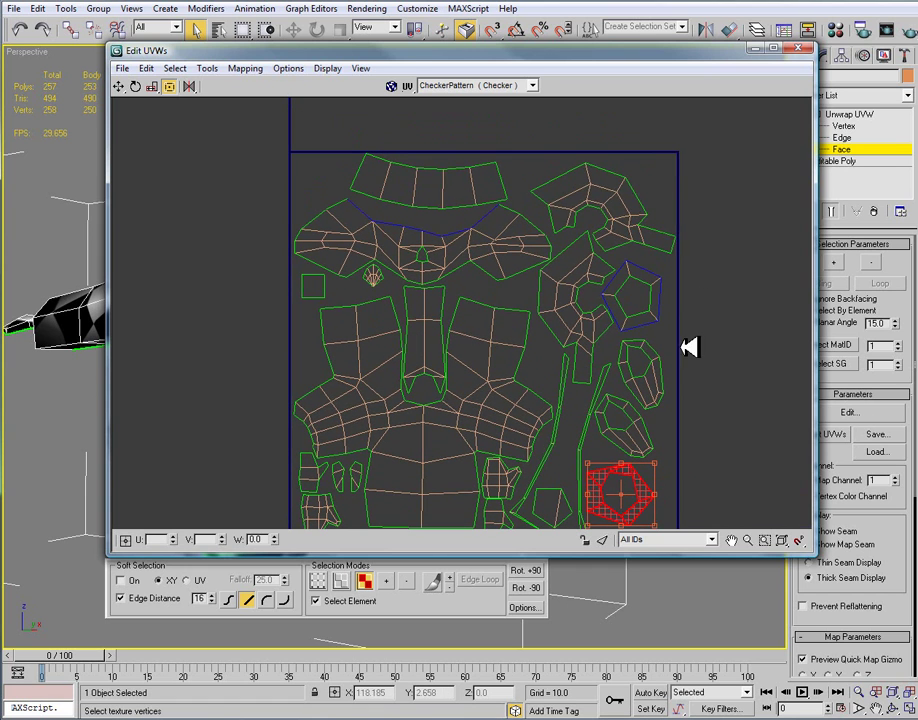
Nudge the top C-shaped shell left, then straighten and centre the curved band above the wide shell.
left_click_drag(634, 178, 605, 176)
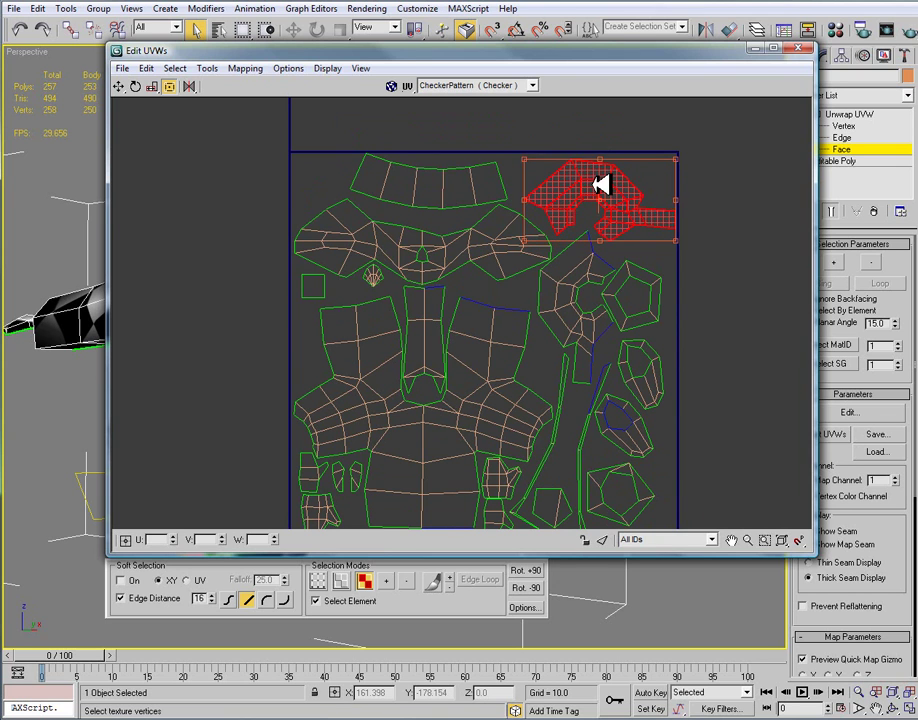
left_click(738, 250)
scroll(742, 328, "down", 2)
scroll(582, 287, "down", 2)
scroll(570, 280, "up", 4)
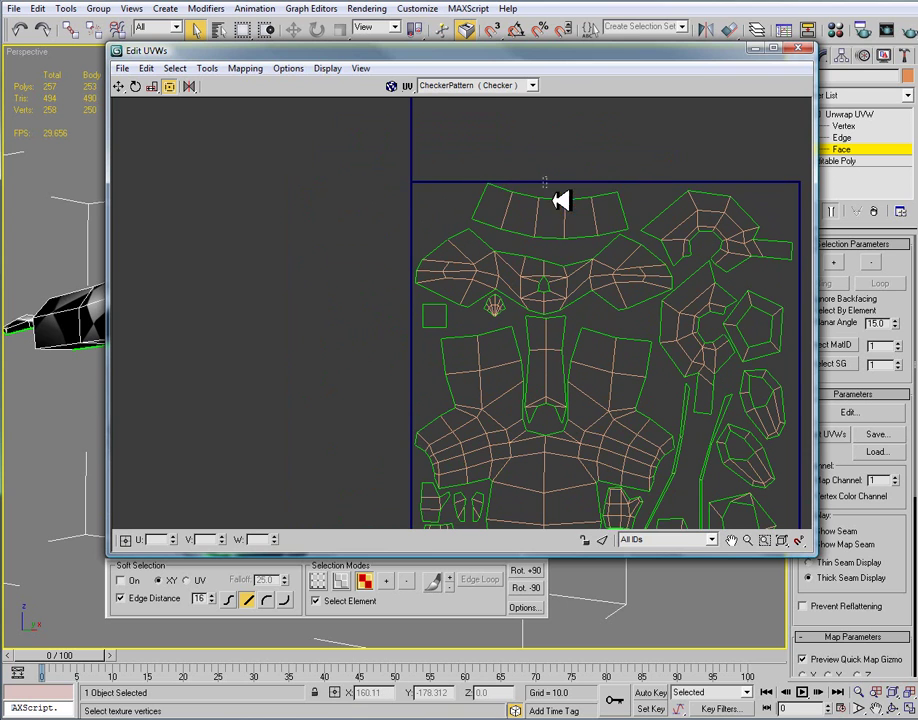
left_click(557, 212)
left_click_drag(560, 218, 545, 185)
left_click_drag(555, 219, 555, 215)
left_click(582, 166)
Select the whole layout and scale it slightly to reach the tile's edges.
scroll(733, 294, "down", 4)
left_click_drag(797, 437, 490, 205)
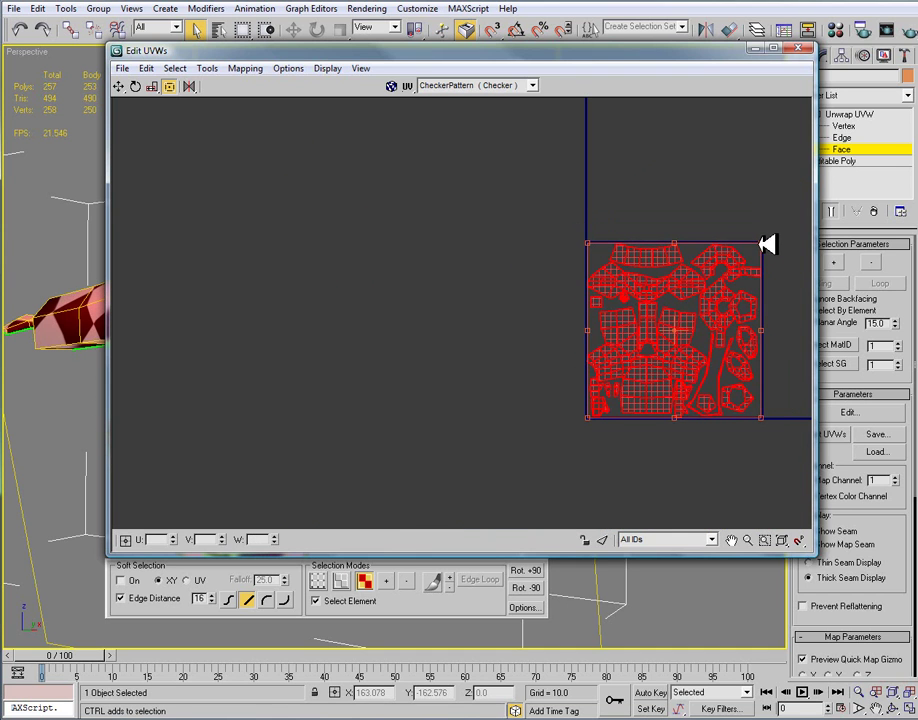
left_click(764, 300)
Fine-tune the spacing of the upper large pentagon and the two oval shells along the tile's right edge.
scroll(750, 302, "up", 2)
middle_click_drag(748, 303, 604, 273)
left_click(622, 264)
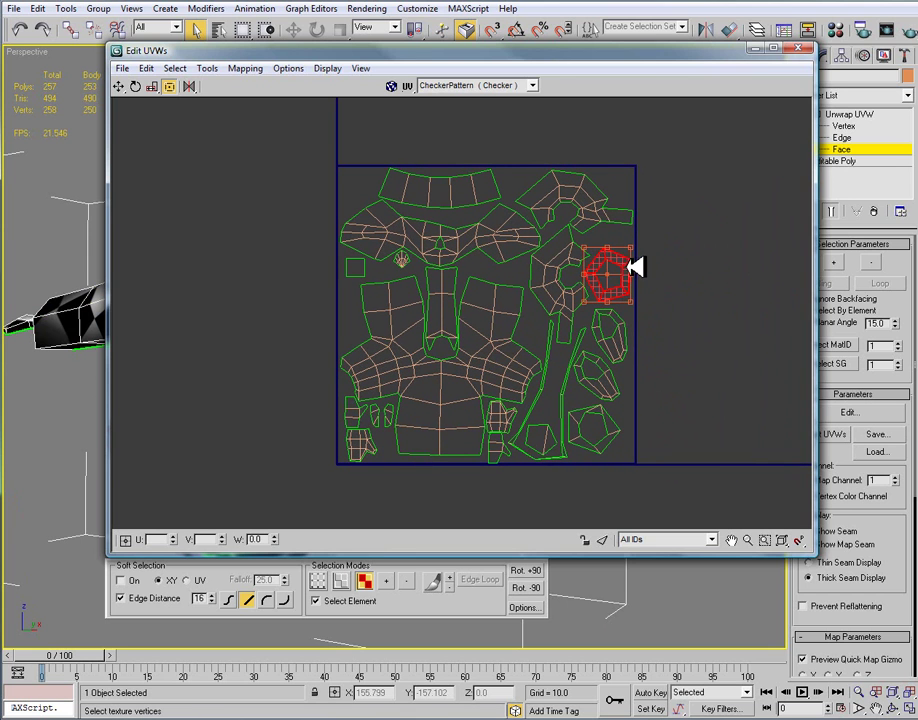
left_click(622, 336)
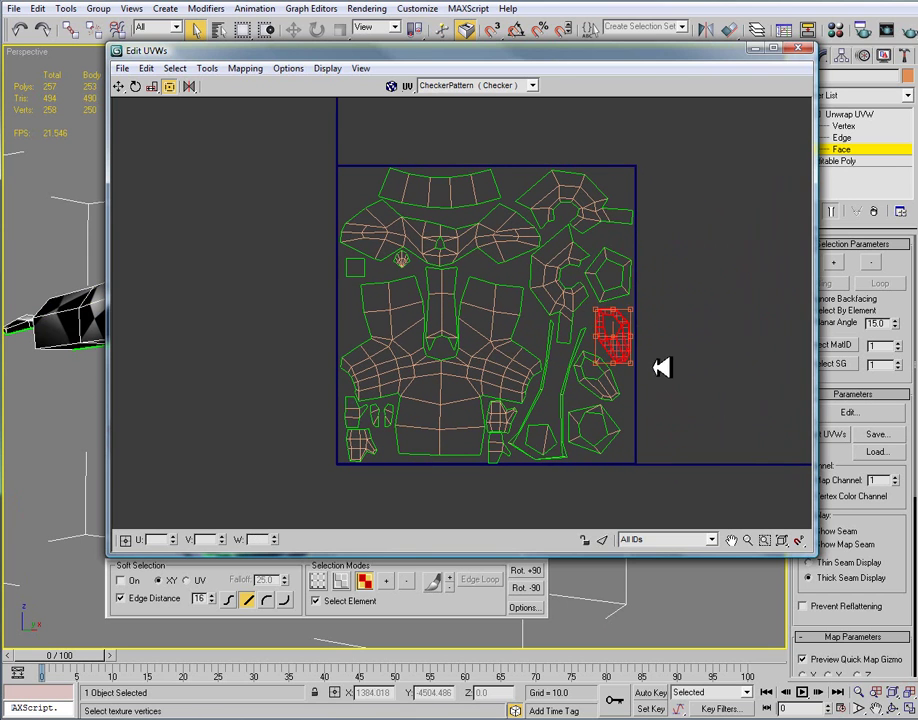
middle_click_drag(627, 338, 635, 308)
left_click_drag(635, 424, 629, 356)
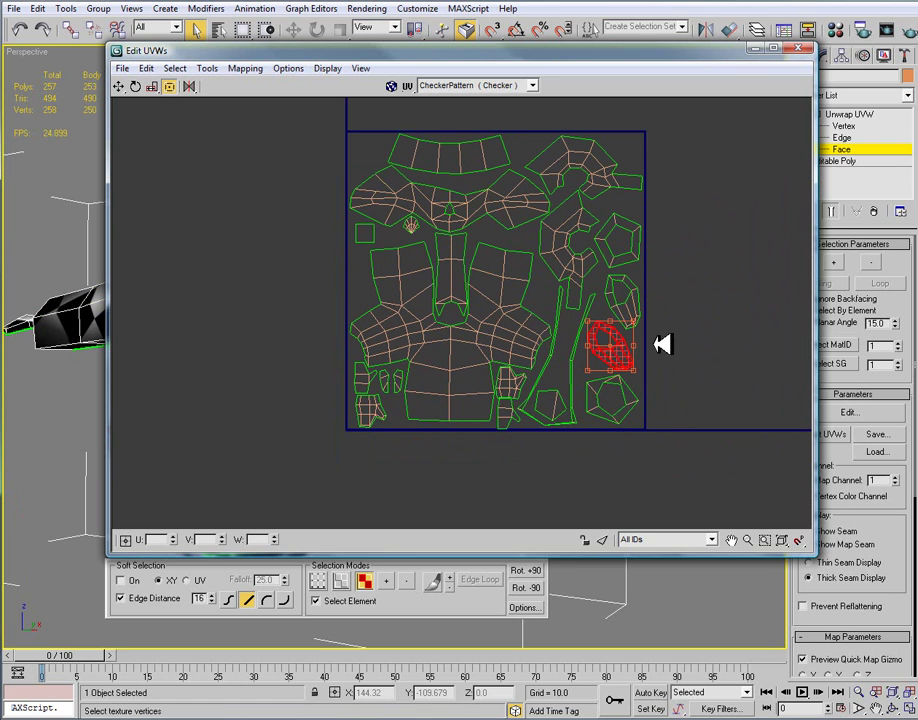
scroll(553, 387, "up", 5)
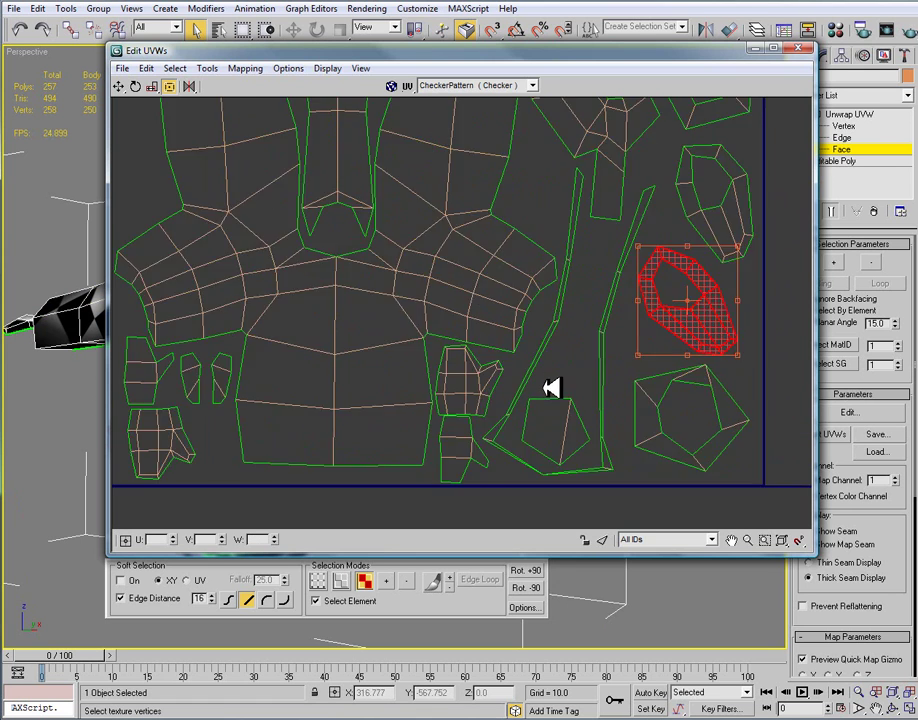
Shift the V-shaped strip and its inner pentagon slightly to even out the gaps around them.
middle_click_drag(520, 365, 516, 338)
left_click(551, 384)
left_click_drag(551, 384, 592, 357)
middle_click_drag(668, 313, 616, 474)
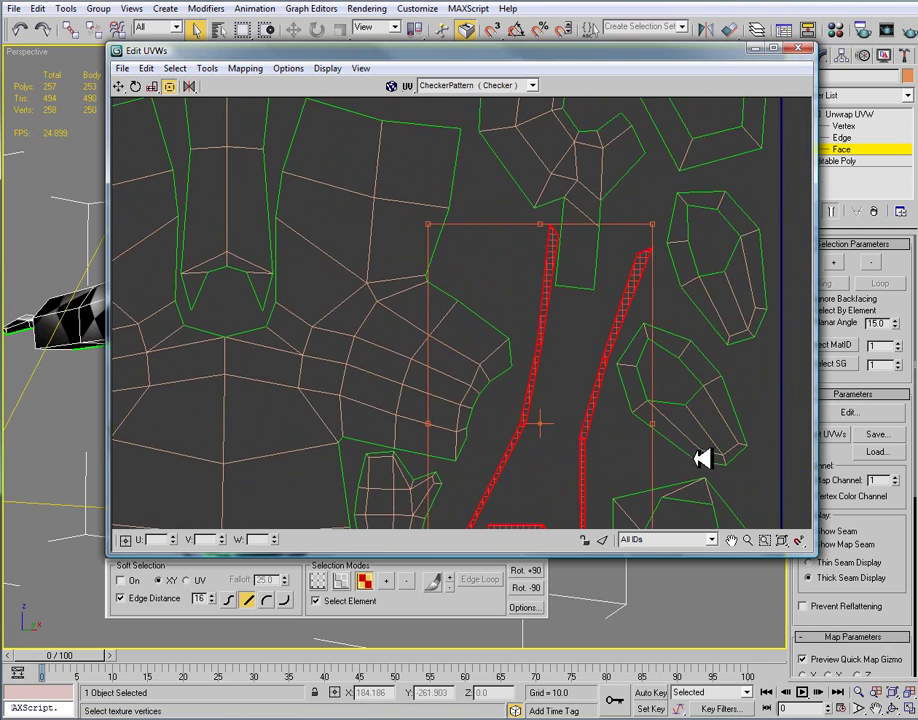
left_click(804, 342)
Nudge the lower C-shaped shell to clear the upper end of the V-shaped strip.
middle_click_drag(643, 219, 623, 338)
left_click_drag(567, 280, 584, 280)
middle_click_drag(603, 243, 577, 303)
middle_click_drag(658, 244, 690, 312)
left_click_drag(575, 190, 558, 277)
left_click(714, 249)
Fine-tune the position of the top C-shaped shell within the tile's upper-right corner.
middle_click_drag(693, 286, 690, 369)
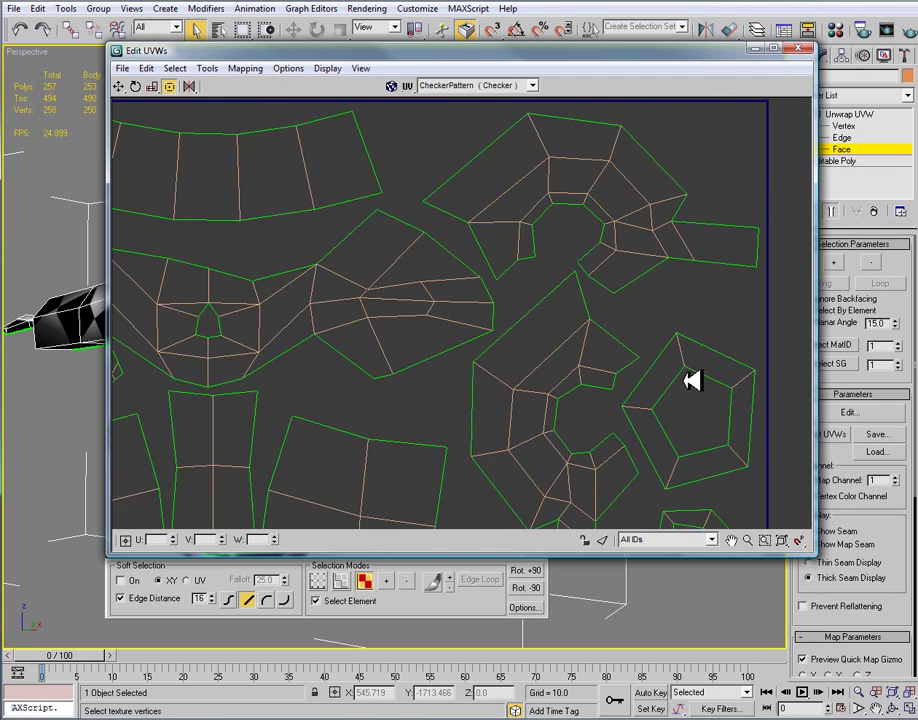
middle_click_drag(628, 270, 672, 292)
left_click_drag(666, 202, 664, 203)
left_click_drag(666, 202, 672, 195)
middle_click_drag(711, 223, 641, 219)
left_click_drag(664, 234, 660, 231)
Rotate the lower hand shell on the coat's right side a quarter turn and fit it between the coat and the V-shaped strip.
middle_click_drag(603, 227, 760, 227)
middle_click_drag(502, 283, 662, 254)
middle_click_drag(544, 327, 580, 384)
middle_click_drag(558, 270, 584, 163)
middle_click_drag(568, 345, 565, 235)
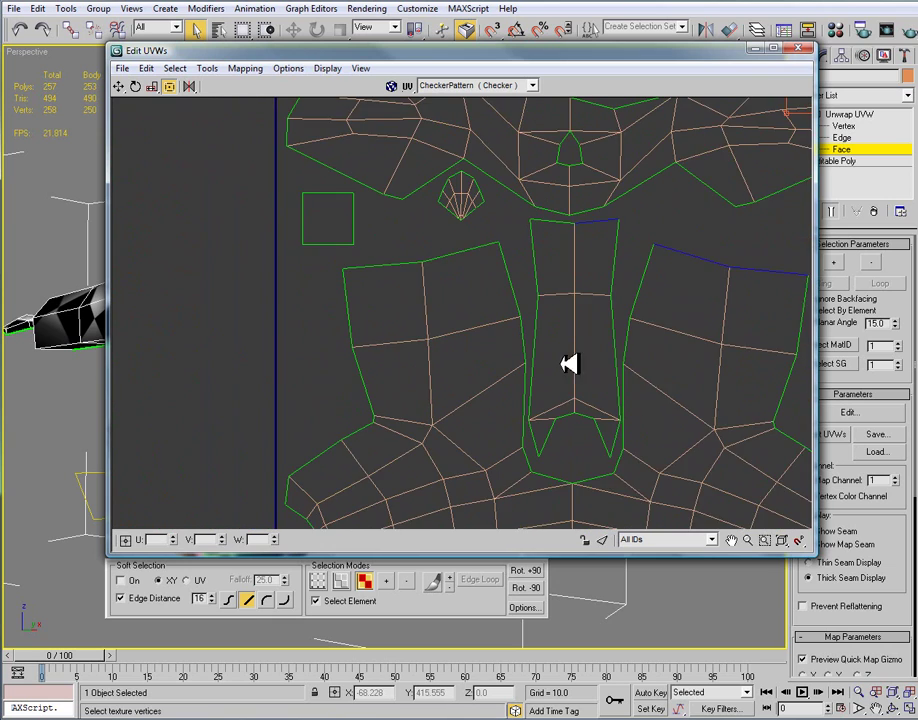
mouse_move(565, 352)
middle_mouse_down()
mouse_move(587, 360)
mouse_move(600, 188)
middle_mouse_up()
scroll(633, 387, "down", 1)
middle_click_drag(603, 359, 601, 223)
mouse_move(619, 331)
middle_mouse_down()
mouse_move(576, 318)
mouse_move(551, 323)
middle_mouse_up()
scroll(660, 350, "up", 1)
middle_click_drag(655, 342, 624, 329)
left_click_drag(652, 361, 621, 360)
left_click(613, 429)
Move the lower-left hand shell right, away from the tile's left edge and below the small shoe pieces.
middle_click_drag(365, 377, 449, 408)
scroll(401, 330, "up", 1)
middle_click_drag(301, 298, 358, 358)
left_click(305, 306)
left_click(330, 357)
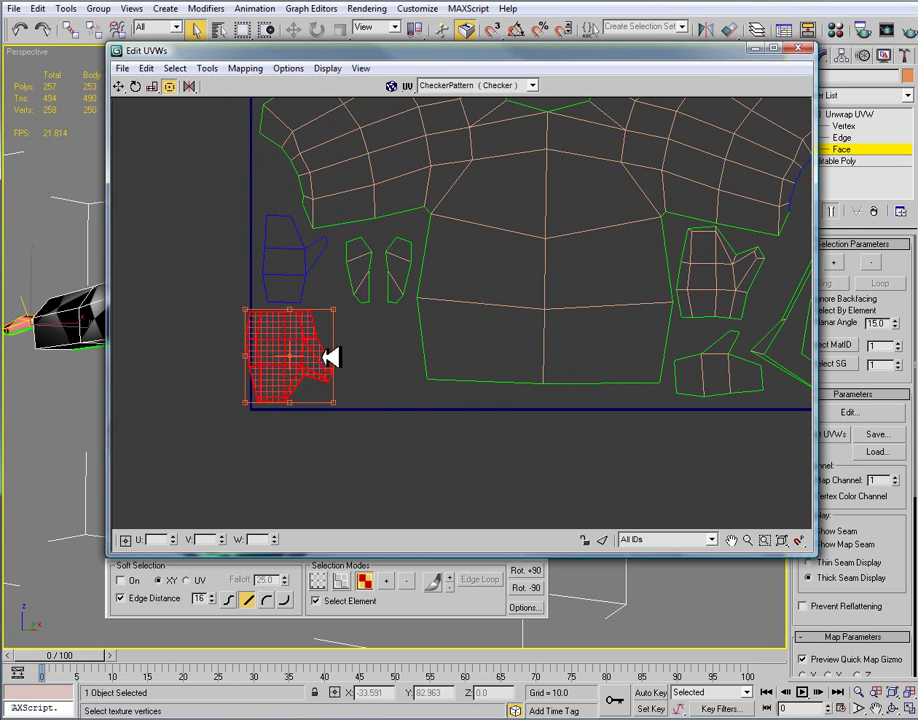
left_click_drag(330, 357, 378, 359)
left_click(410, 388)
scroll(577, 356, "down", 3)
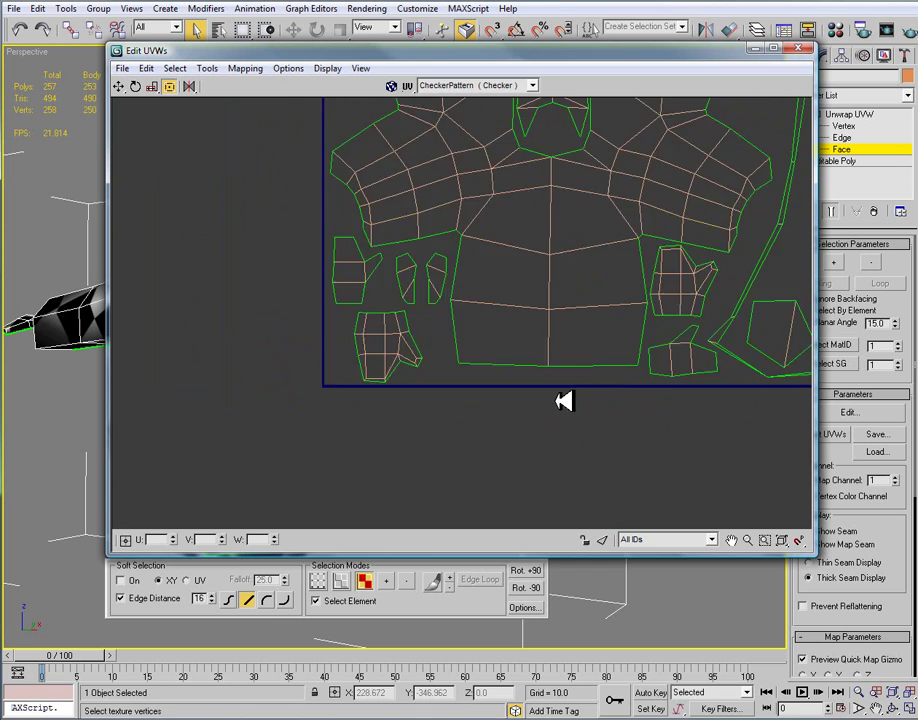
middle_click_drag(741, 290, 618, 394)
scroll(652, 375, "down", 2)
middle_click_drag(566, 255, 549, 308)
scroll(555, 199, "down", 2)
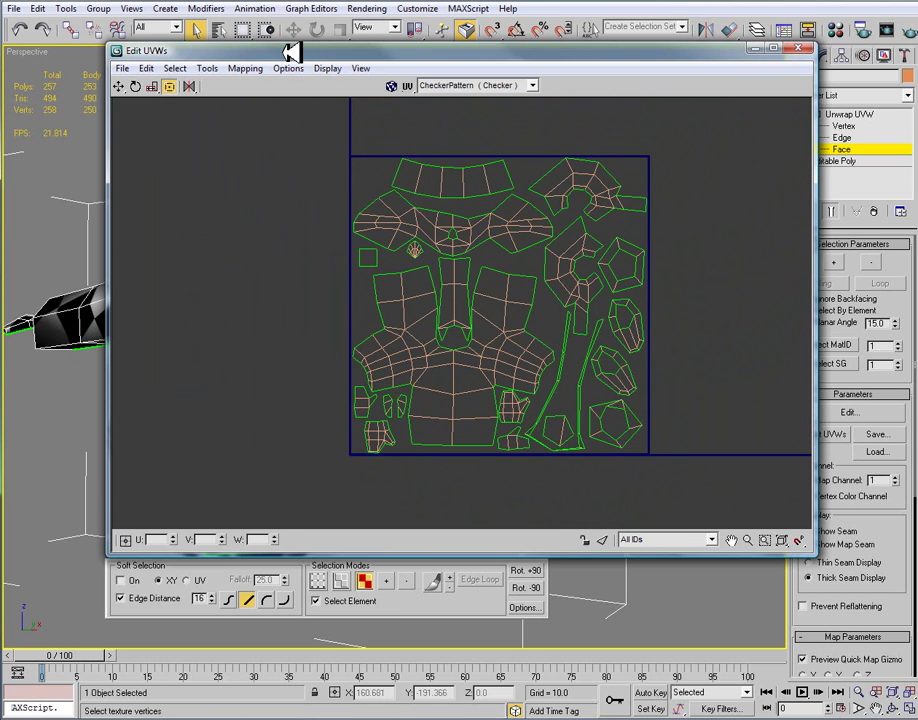
Save the scene under the incremented file name _006.max in the scenes folder.
left_click_drag(290, 52, 274, 59)
left_click(14, 8)
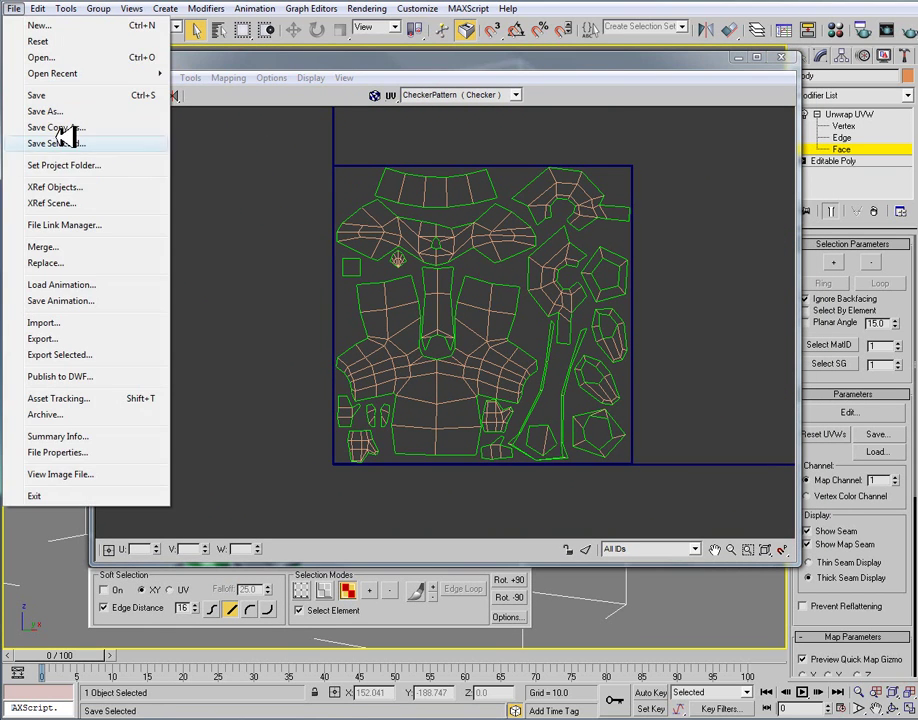
left_click(64, 110)
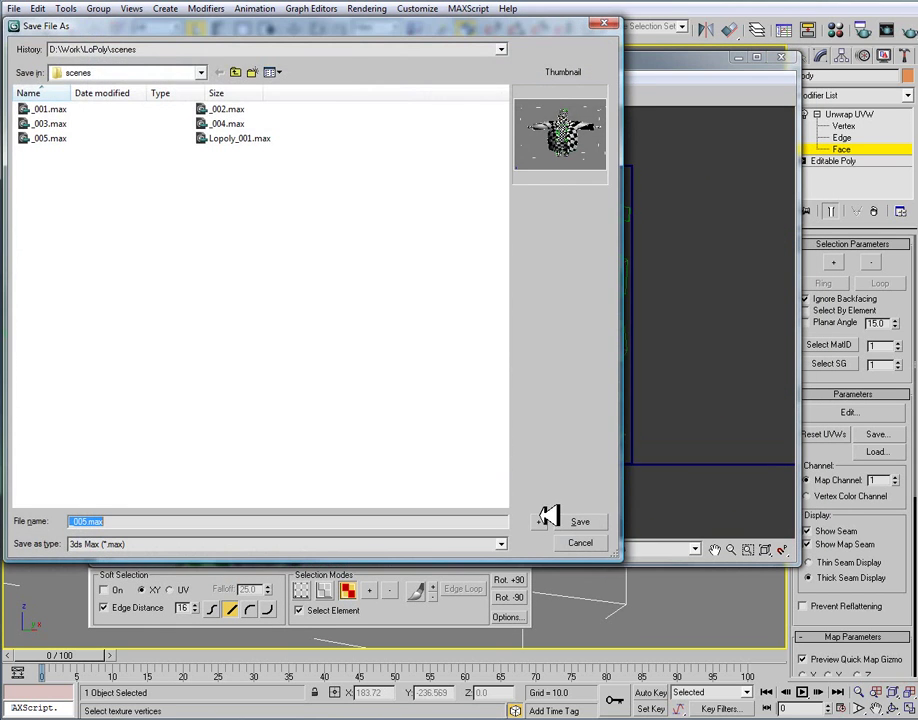
left_click(584, 520)
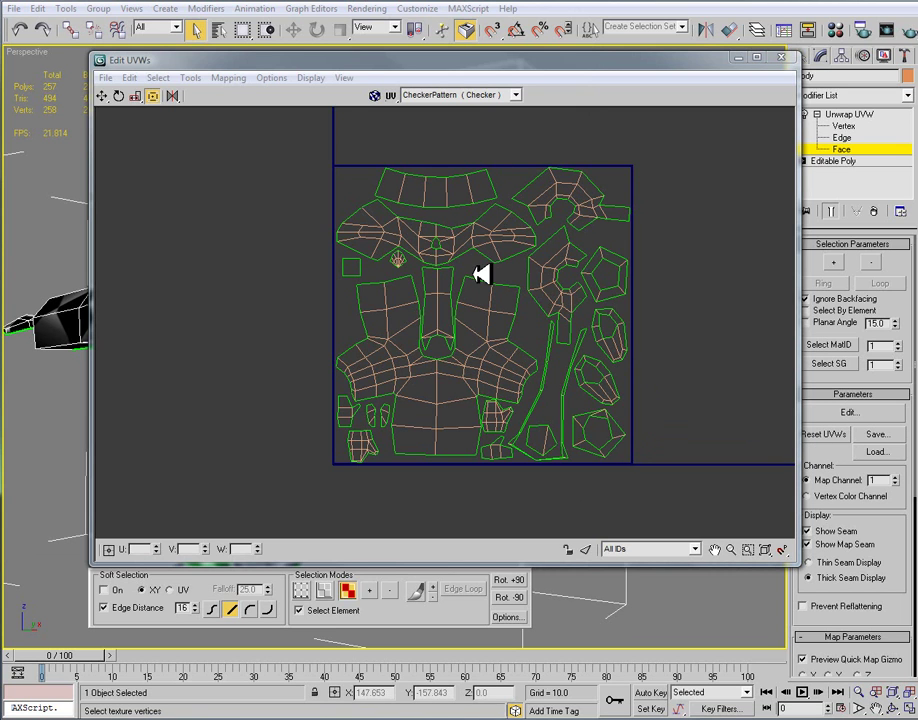
Render the UVW template of the packed layout at 1024 × 1024 and check its lines at full size.
left_click_drag(348, 63, 322, 68)
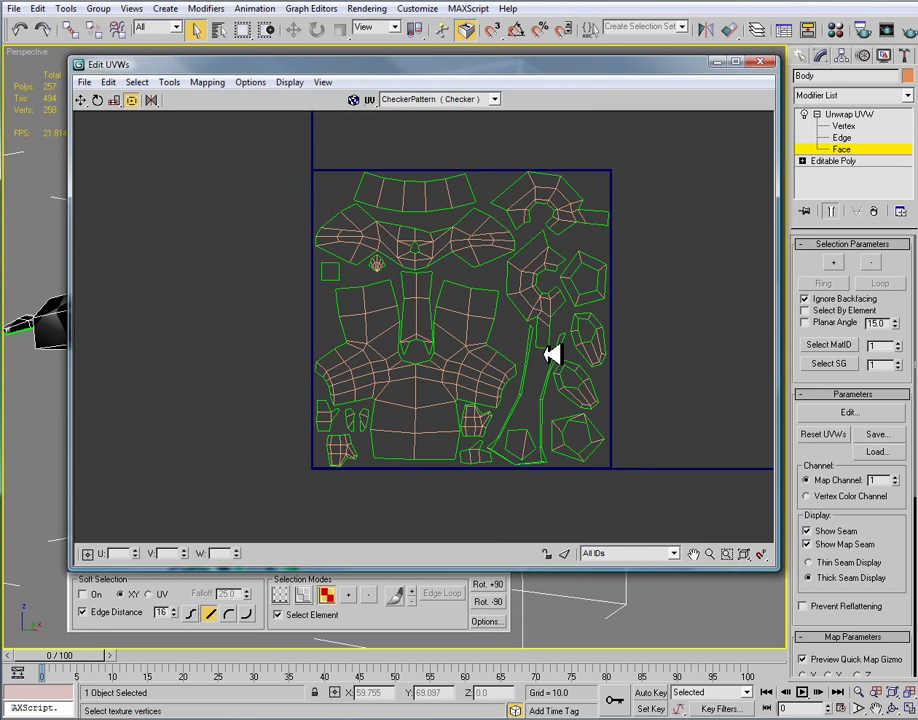
scroll(553, 352, "up", 2)
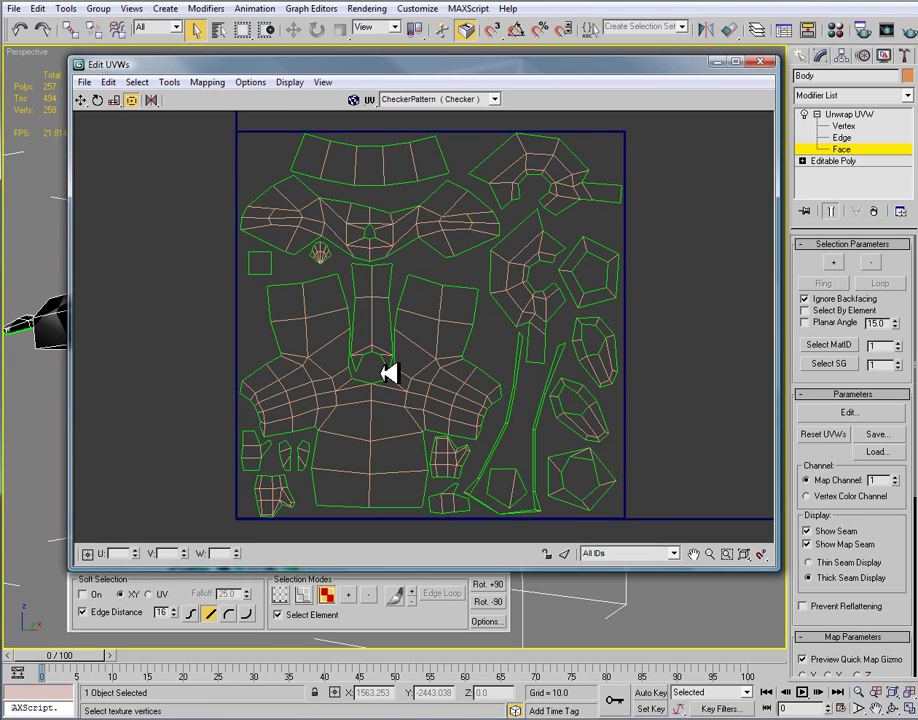
left_click(172, 83)
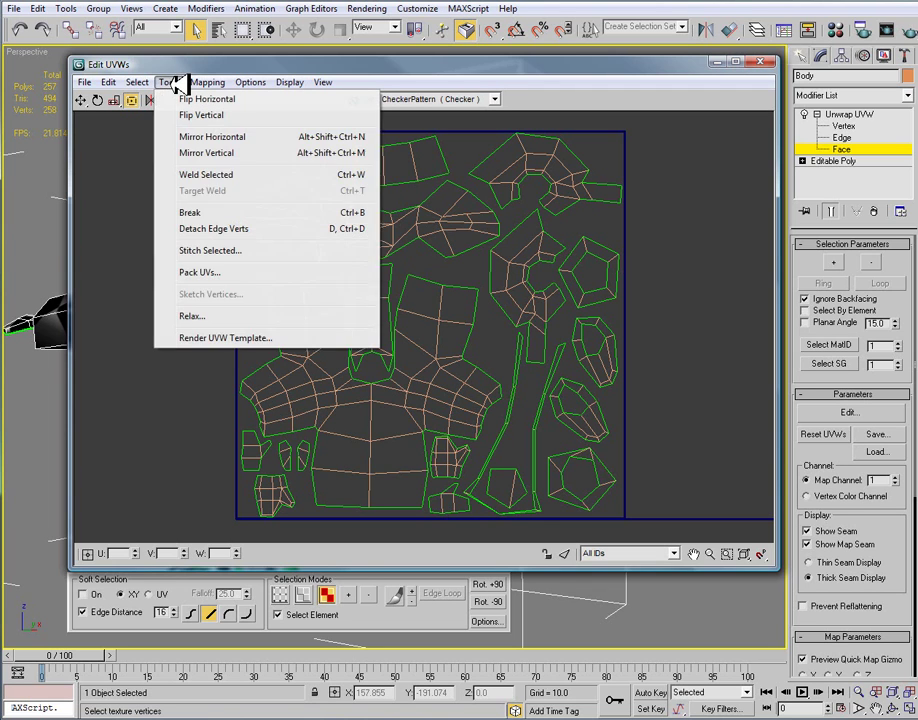
left_click(236, 339)
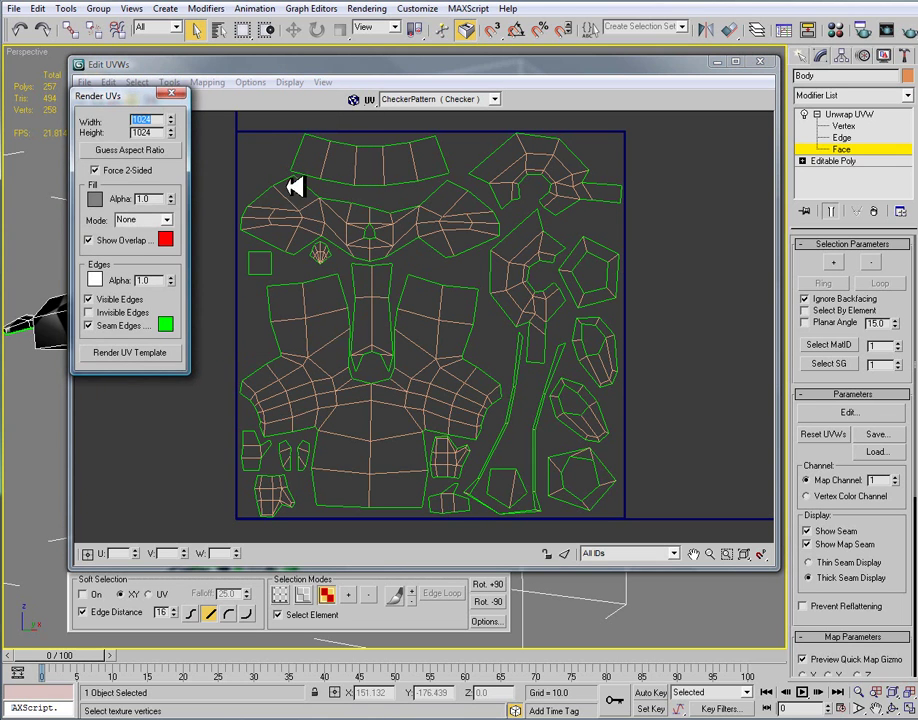
left_click_drag(119, 98, 250, 134)
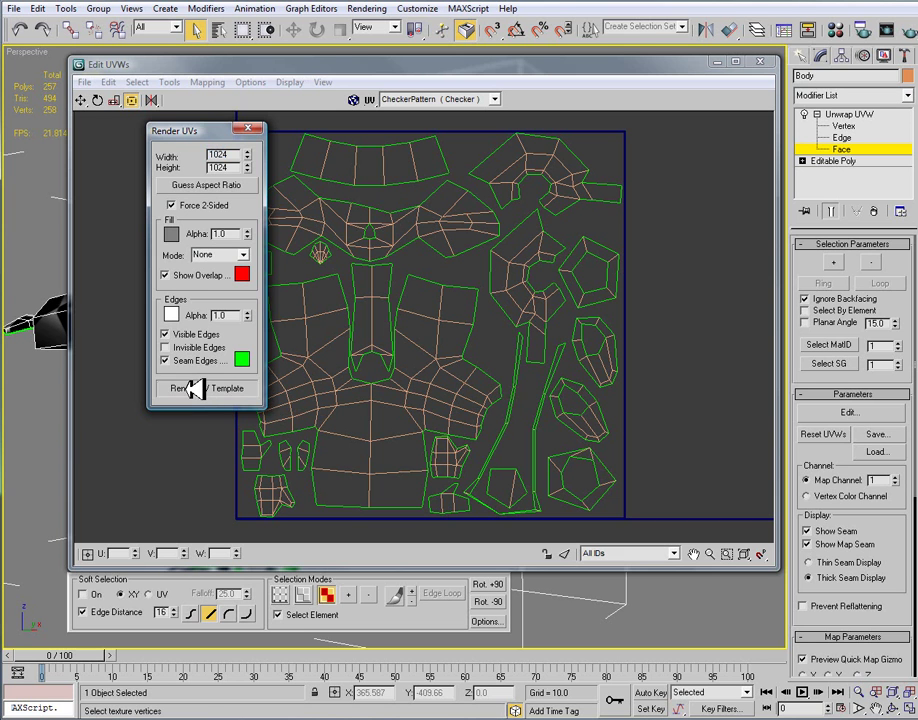
left_click(193, 388)
left_click_drag(823, 153, 432, 131)
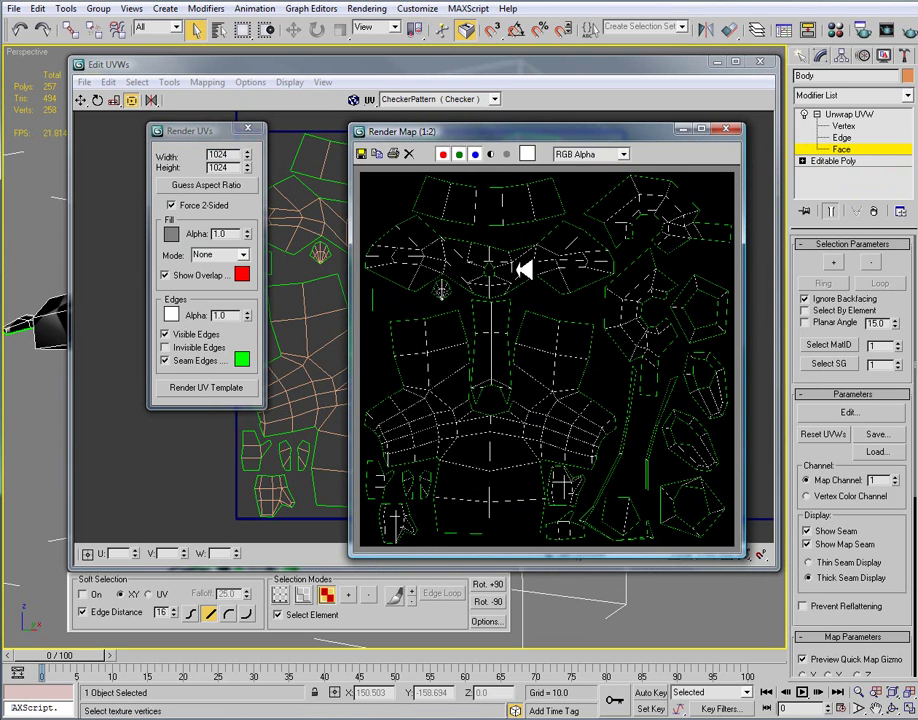
scroll(525, 268, "up", 2)
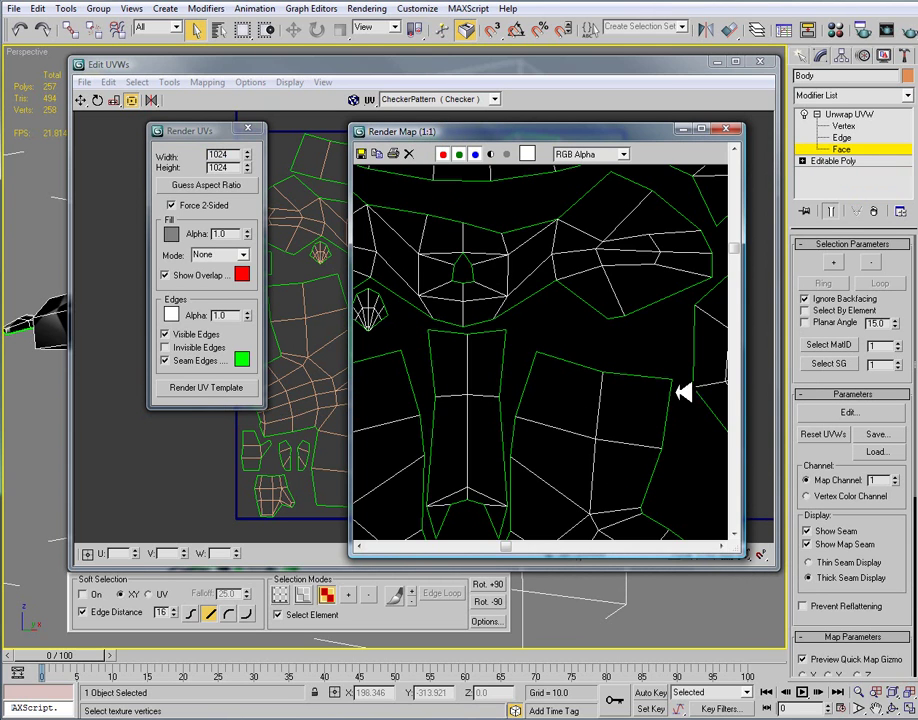
scroll(590, 309, "down", 2)
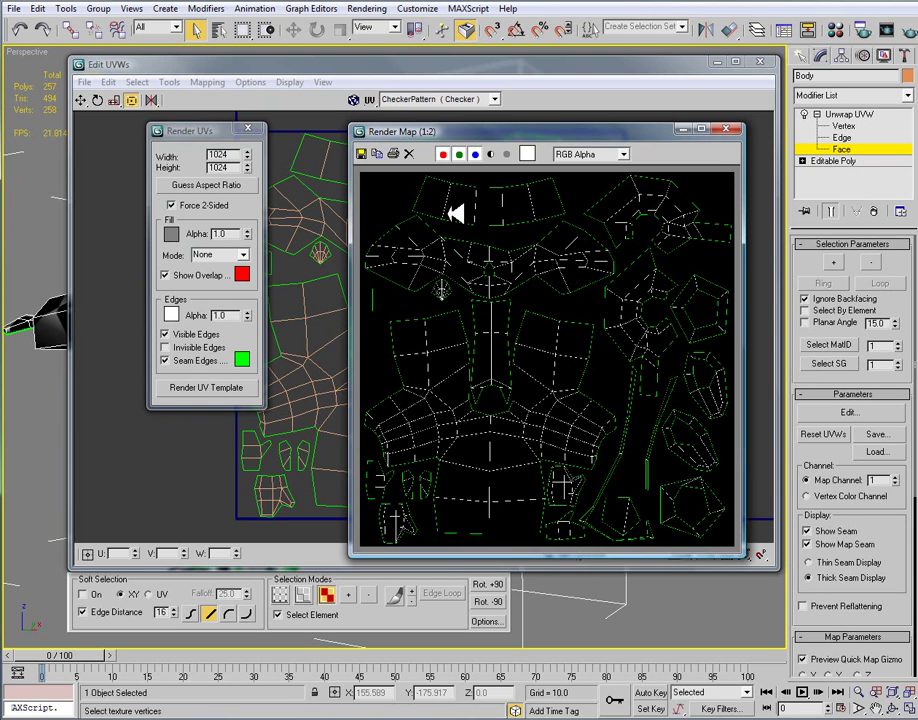
Start saving the rendered UV map and set the destination to the LoPoly project's sceneassets images folder.
left_click(363, 154)
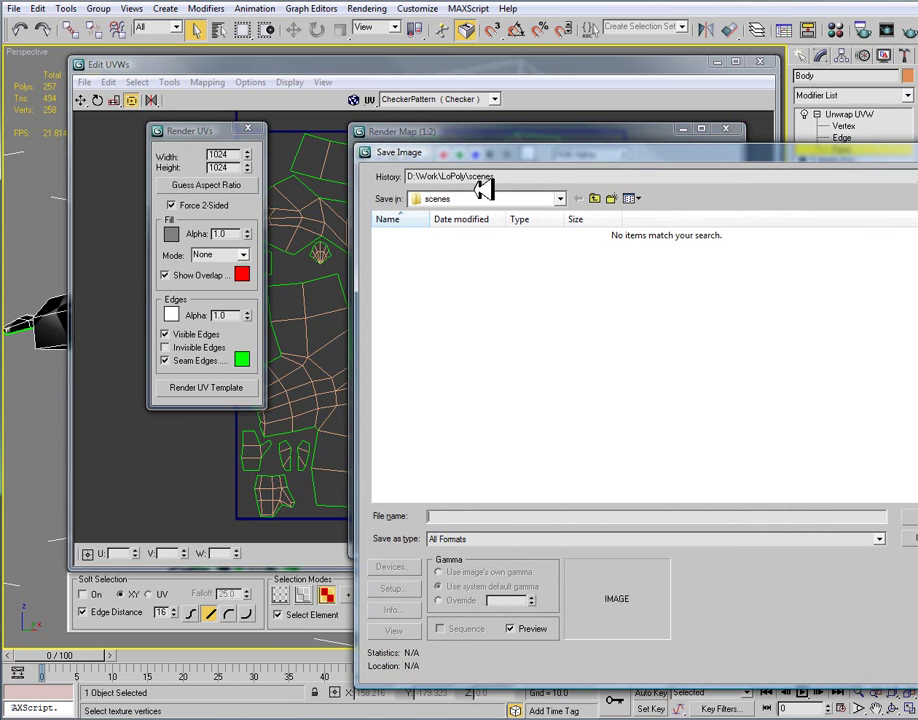
left_click(503, 198)
left_click(478, 318)
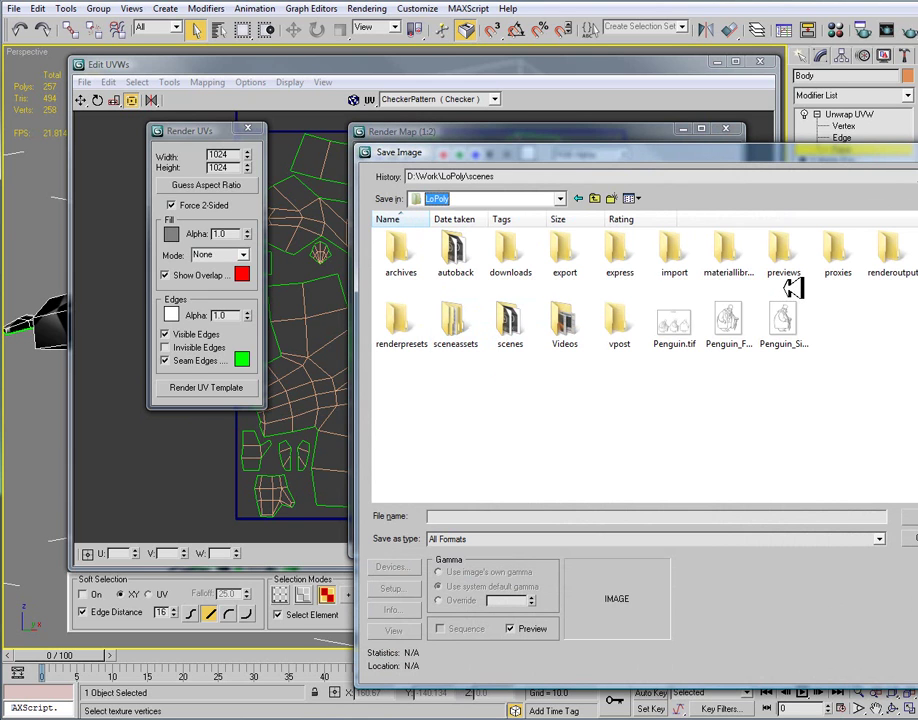
double_click(458, 322)
double_click(586, 238)
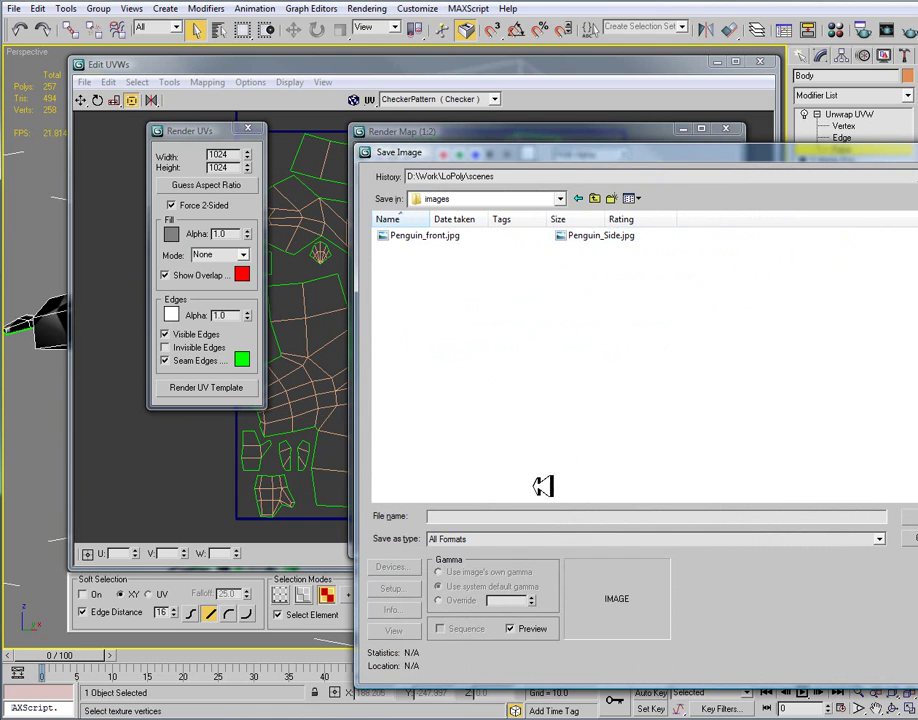
Save the map as a compressed 32-bit Targa file named UVTEMPLATE, and close the render map and Render UVs windows.
left_click(515, 545)
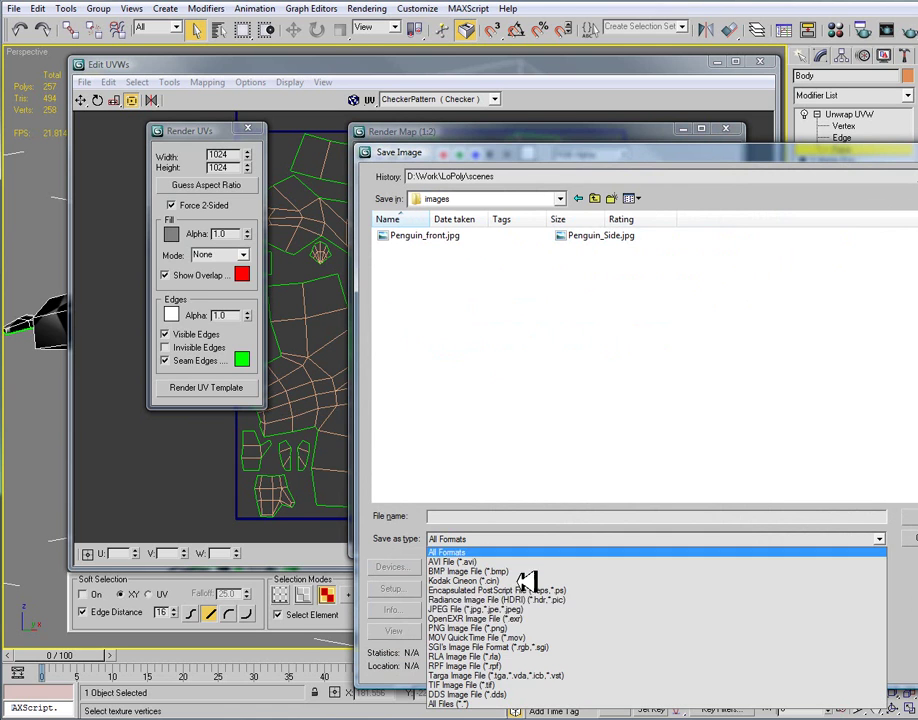
left_click(533, 673)
left_click(476, 516)
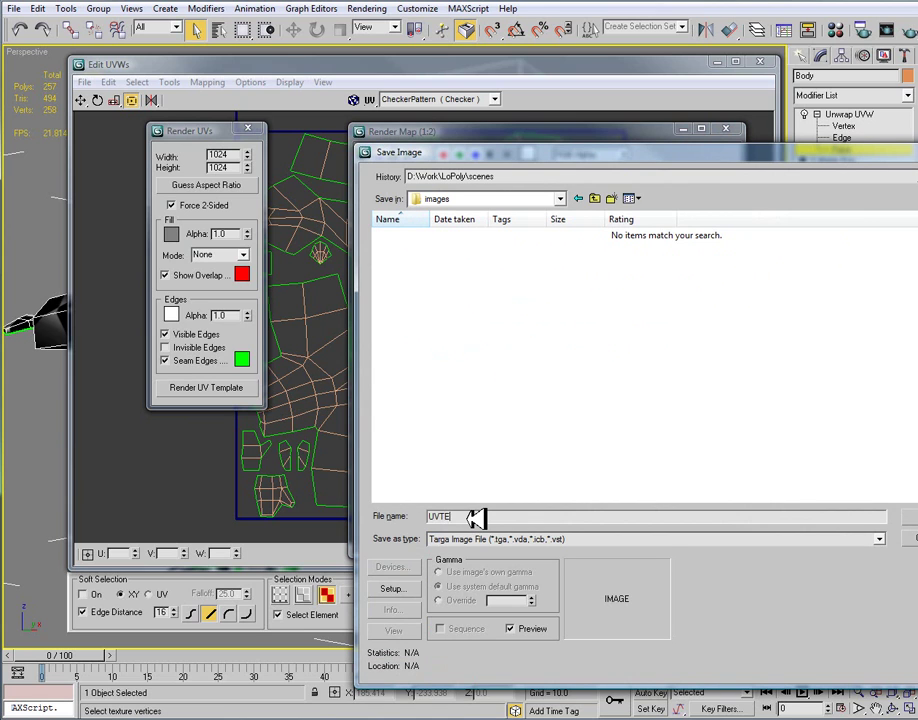
type("UVTEMPLATE")
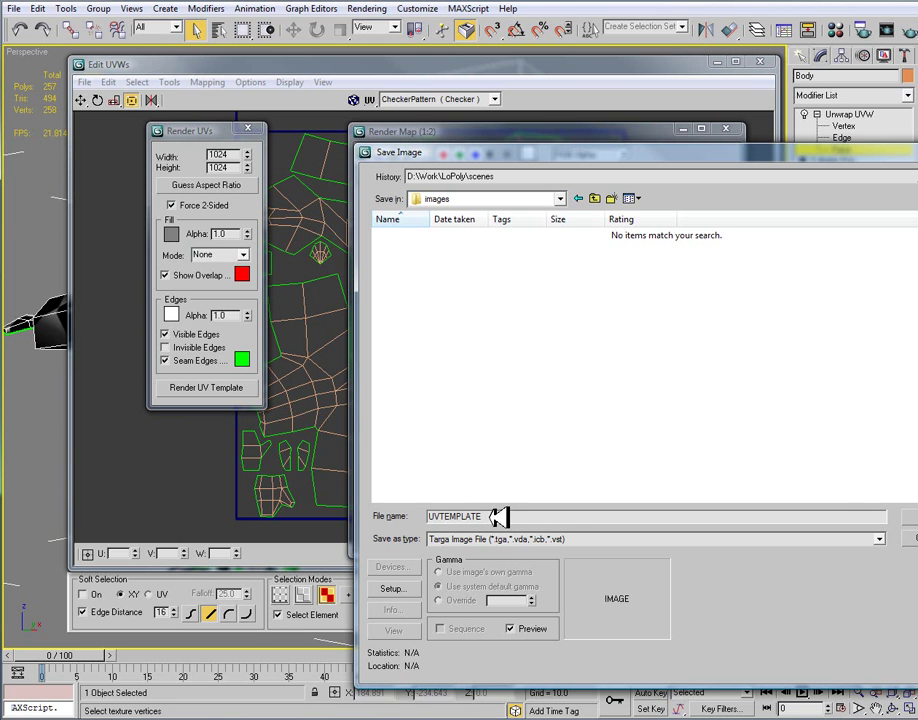
key("Return")
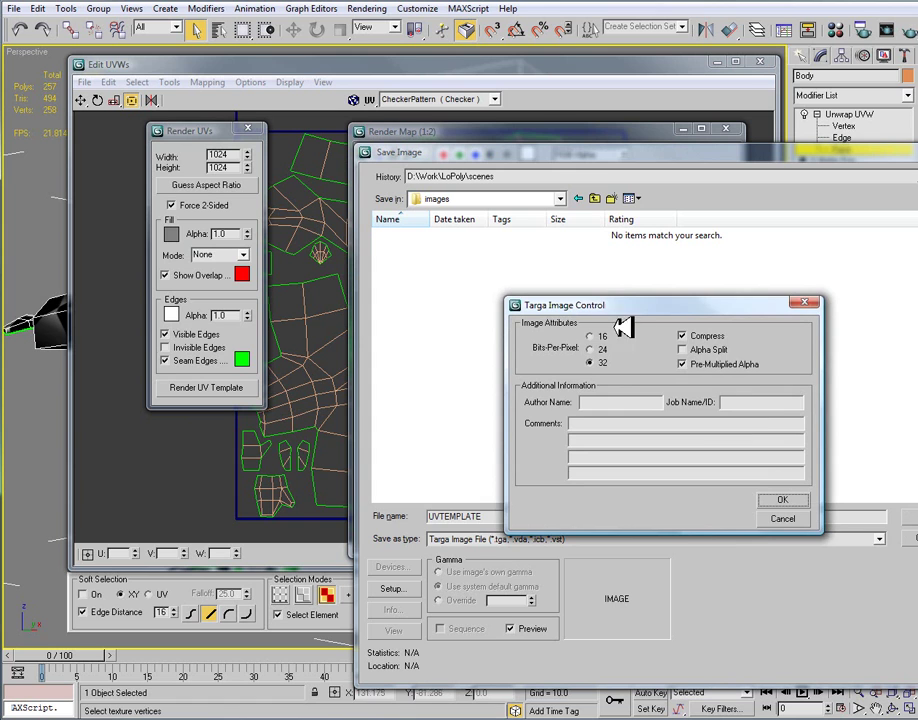
left_click_drag(617, 312, 477, 287)
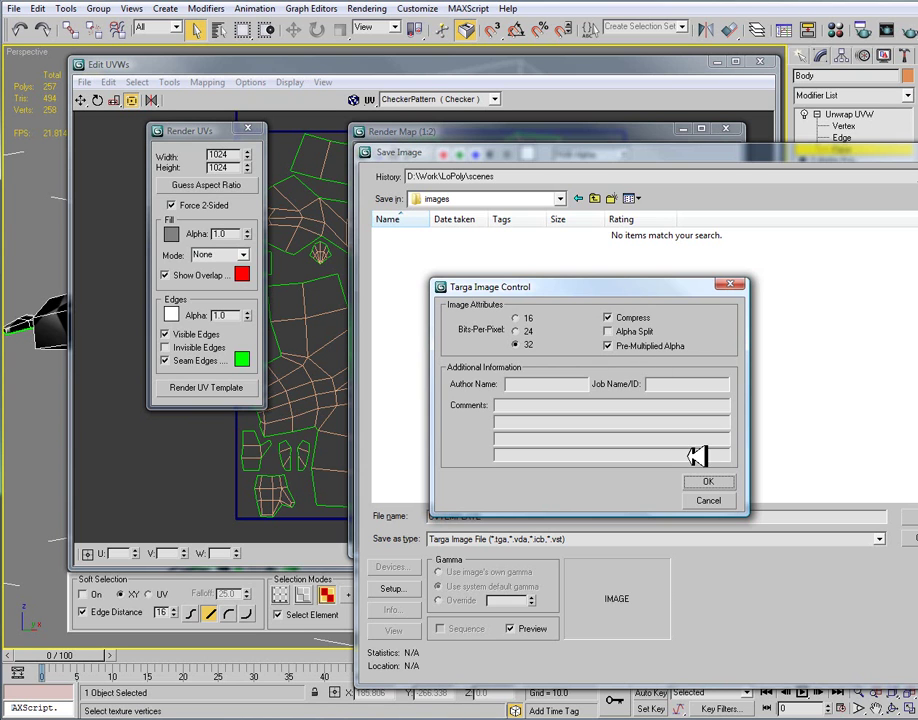
left_click(711, 482)
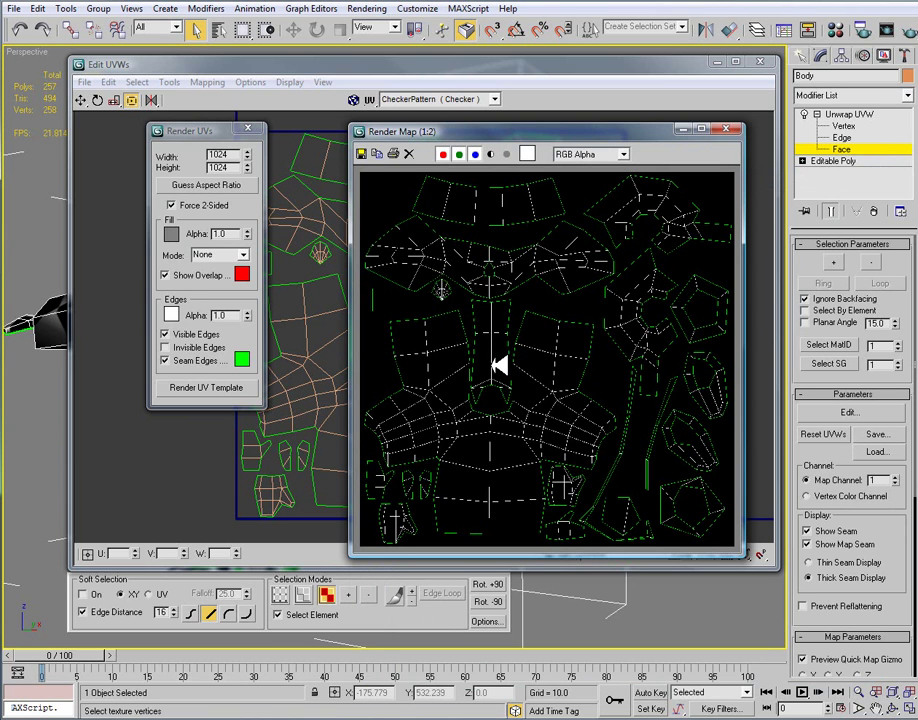
left_click(730, 128)
left_click(247, 129)
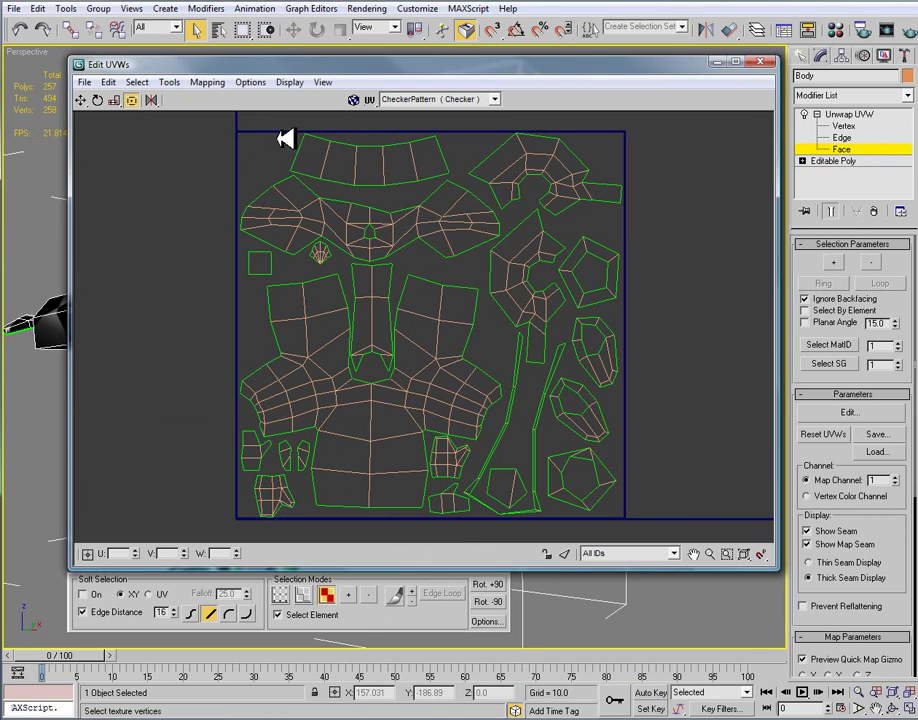
left_click_drag(302, 64, 284, 58)
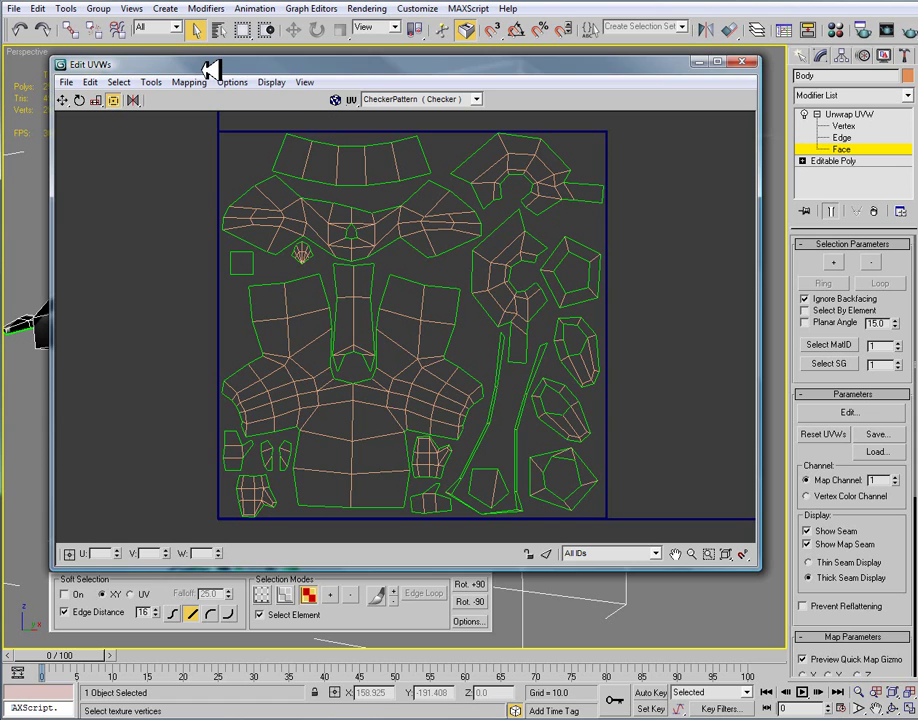
left_click_drag(208, 70, 205, 72)
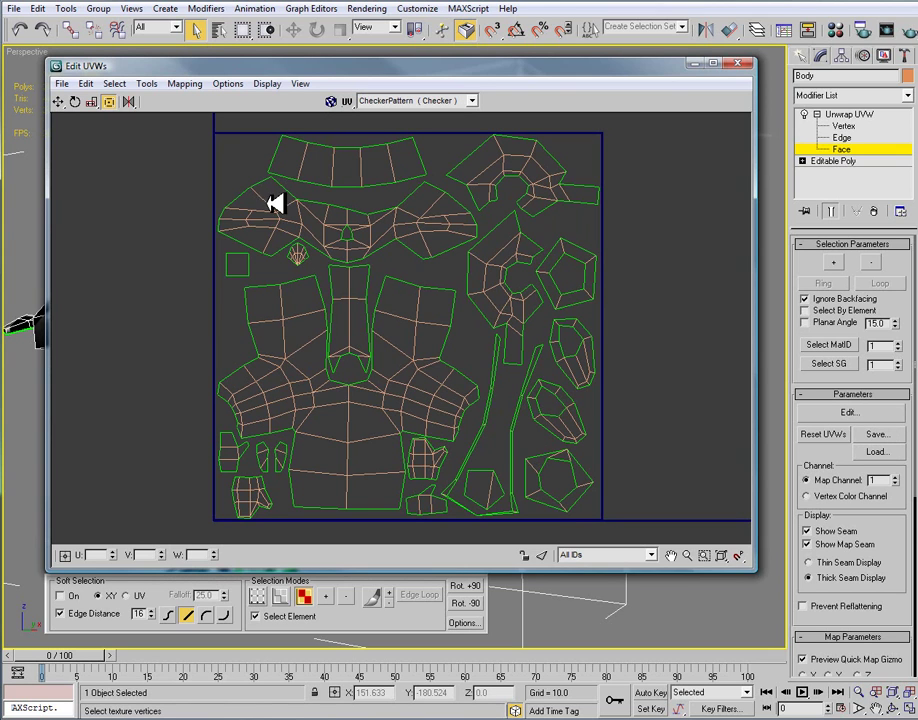
left_click(61, 83)
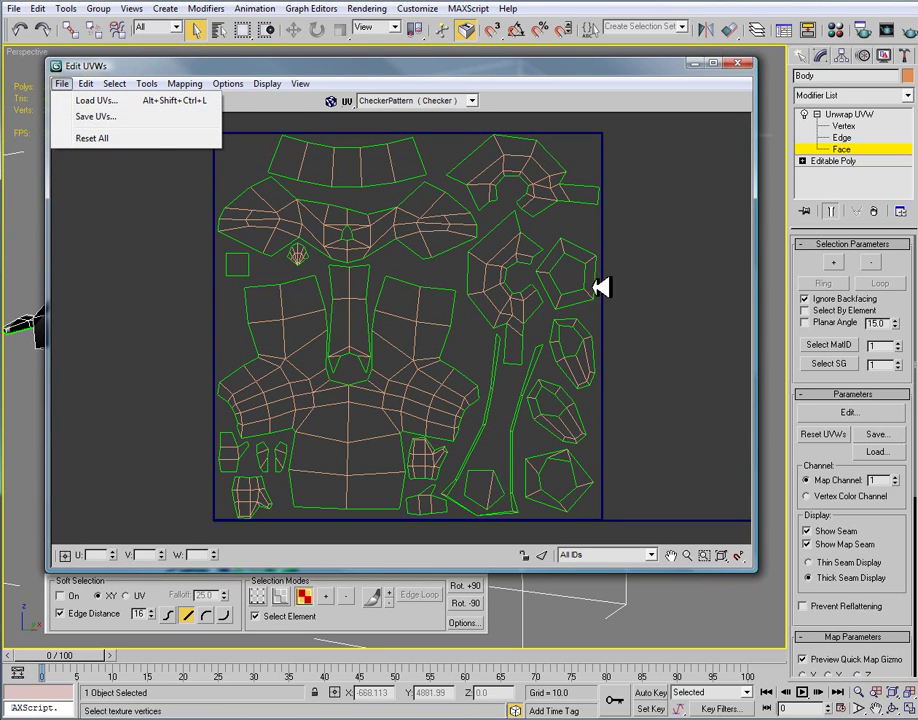
left_click(210, 71)
Save the scene as a new incremented version of _006.max.
left_click(12, 9)
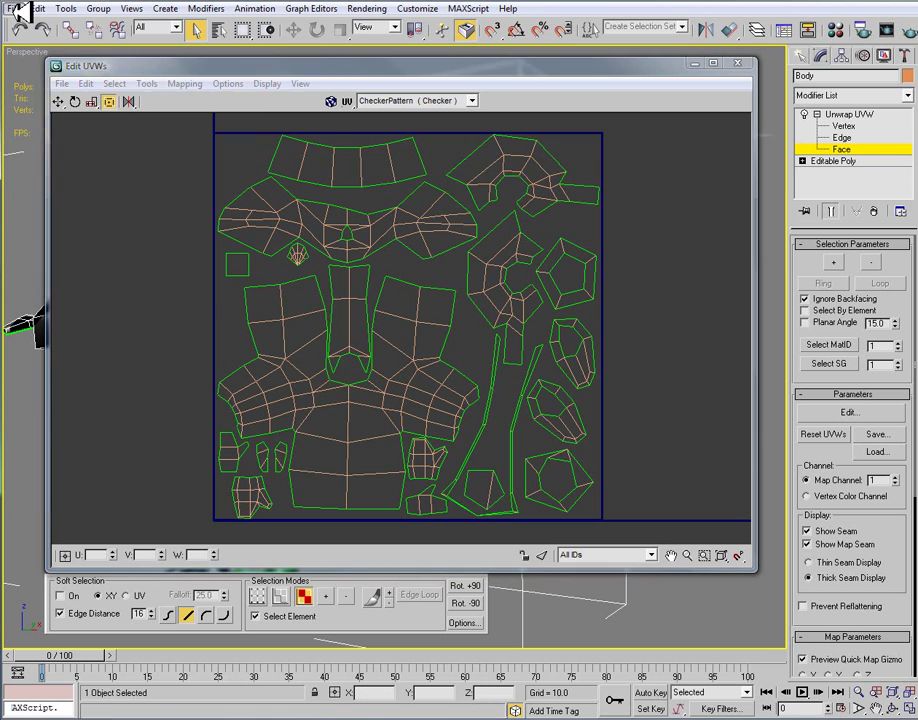
left_click(66, 111)
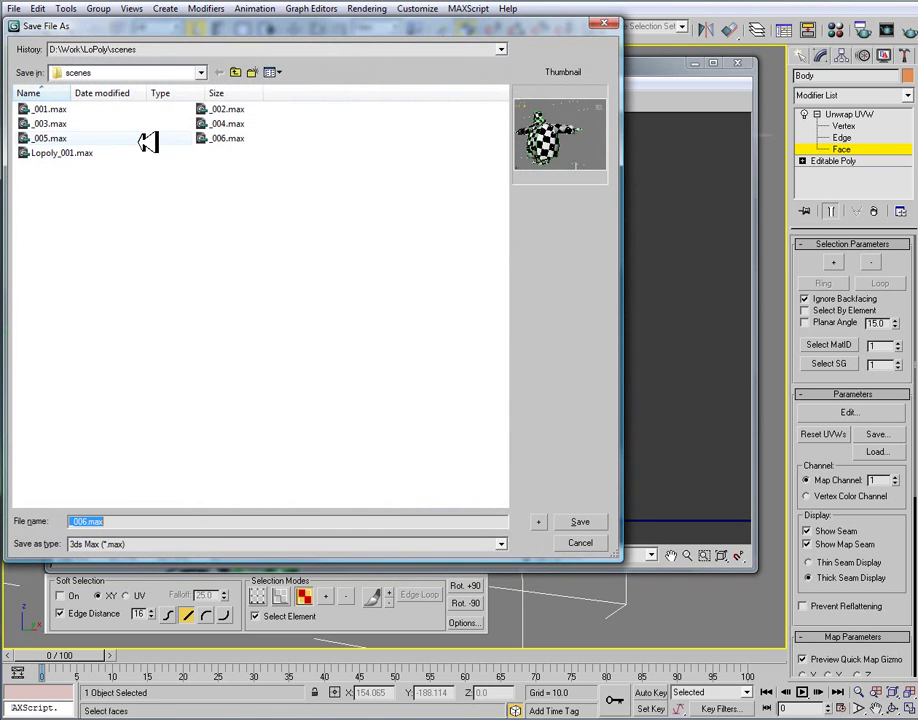
left_click(547, 521)
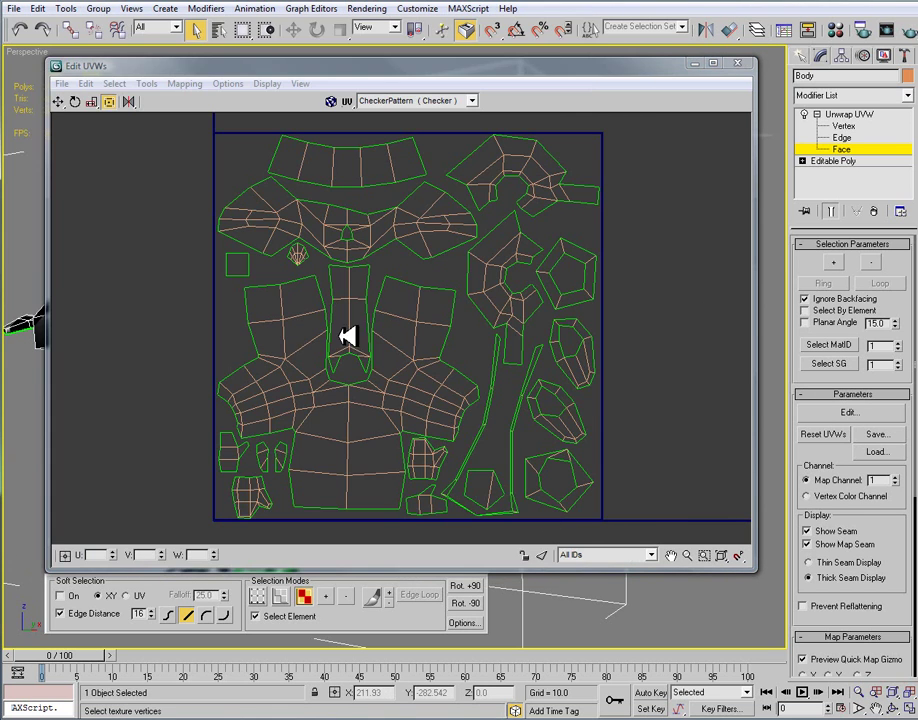
Leave the Unwrap UVW face level and collapse the Body's entire modifier stack to Editable Poly.
left_click_drag(94, 62, 110, 78)
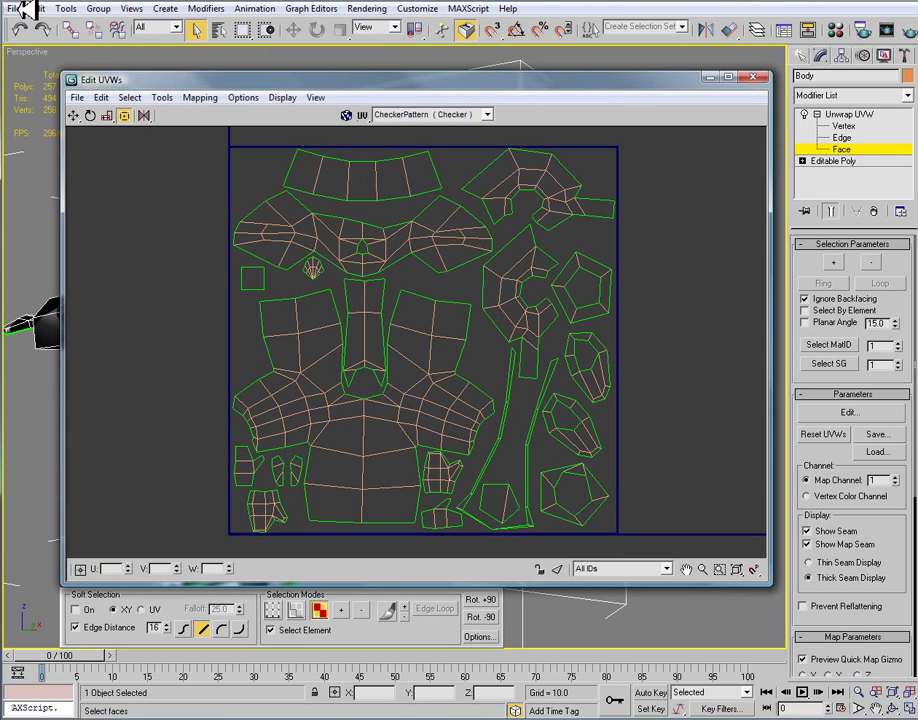
left_click_drag(183, 87, 143, 74)
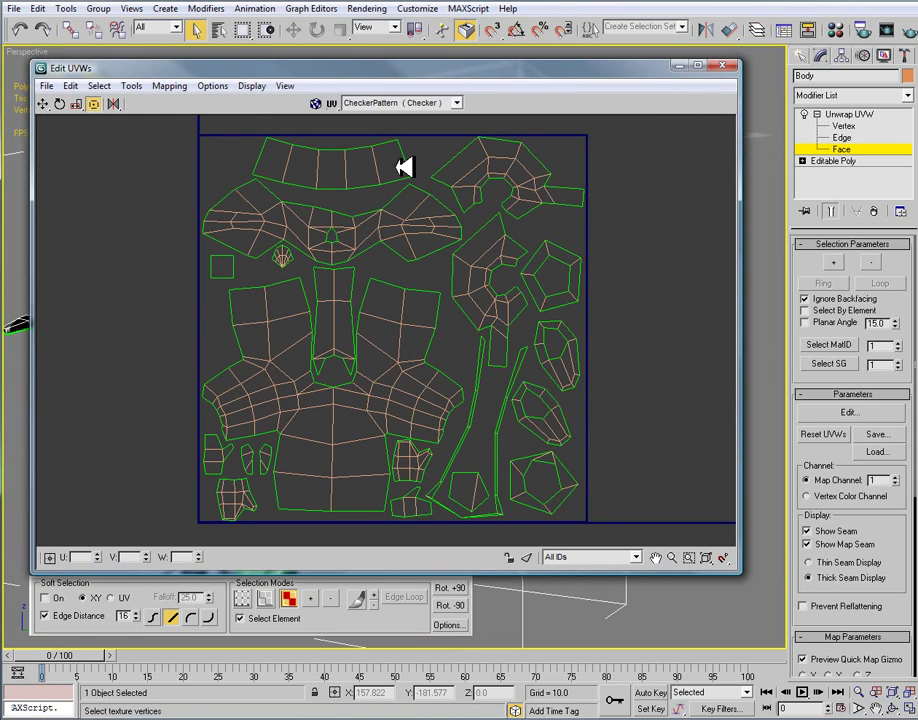
left_click(855, 114)
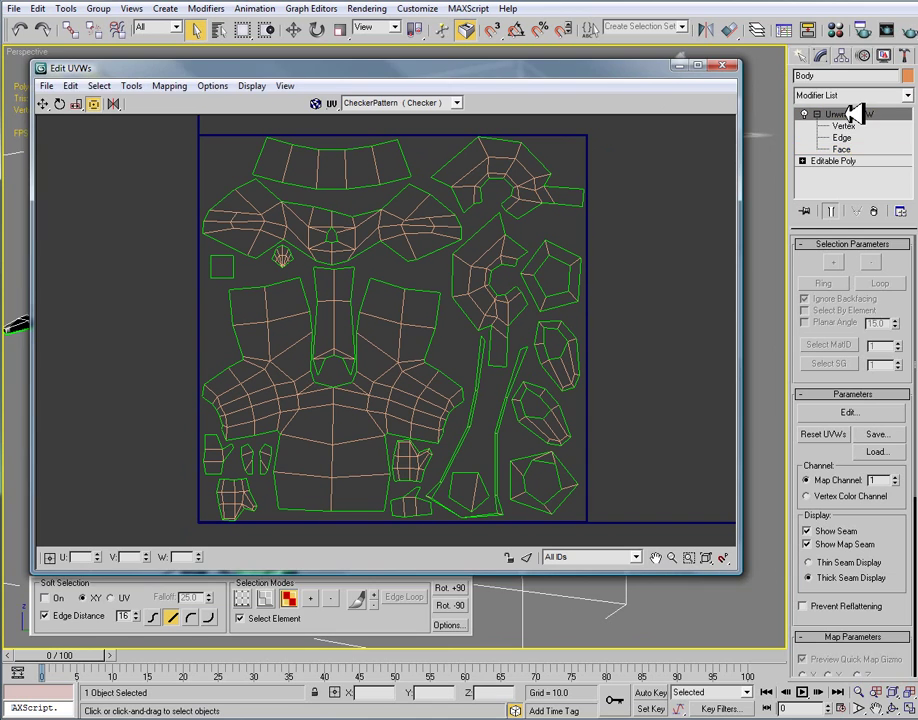
right_click(856, 114)
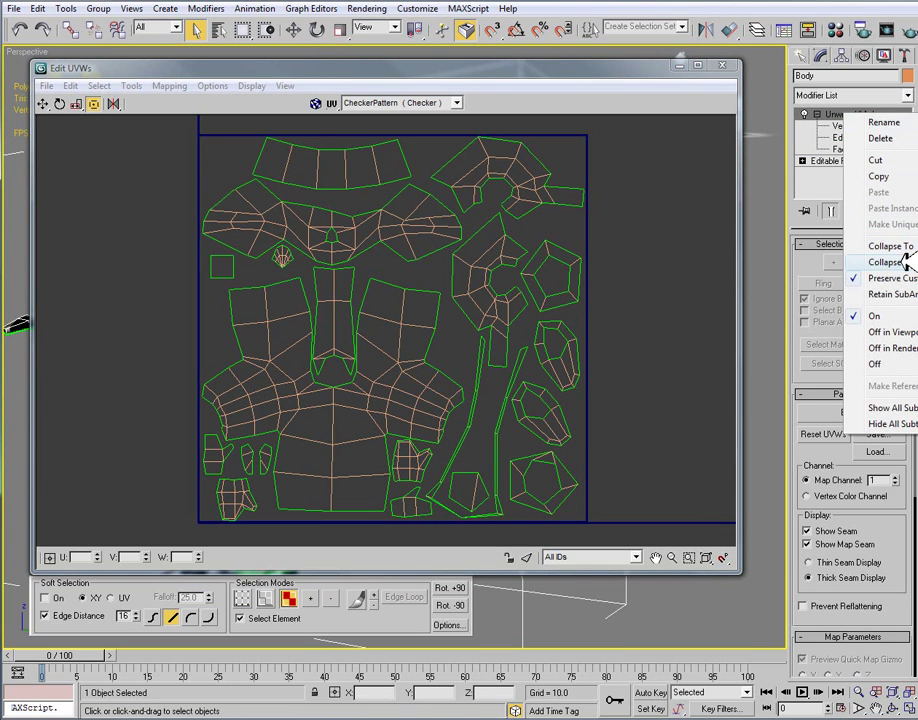
left_click(583, 67)
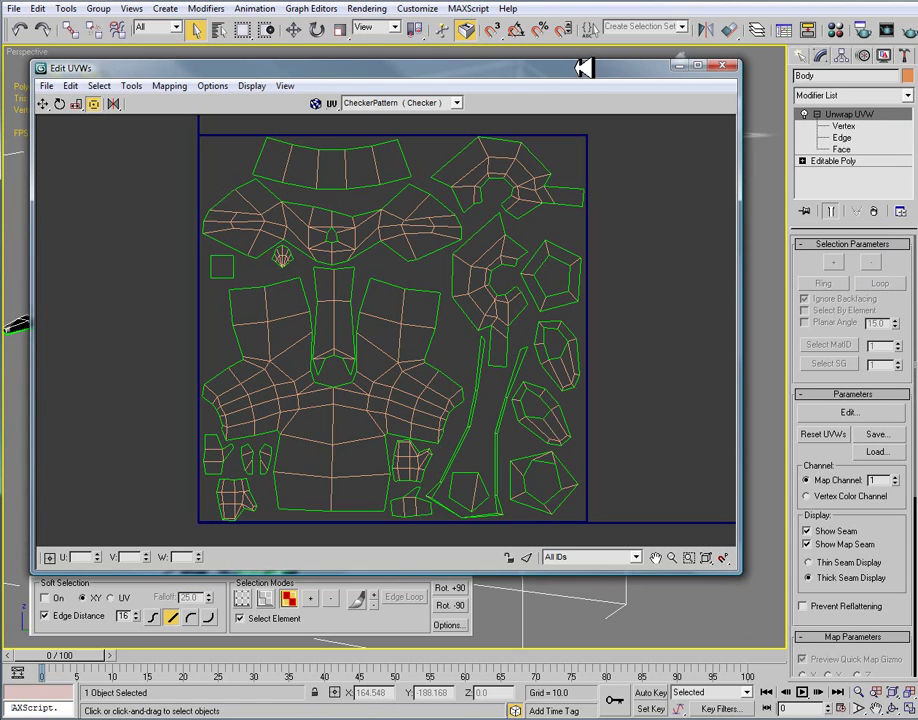
right_click(880, 116)
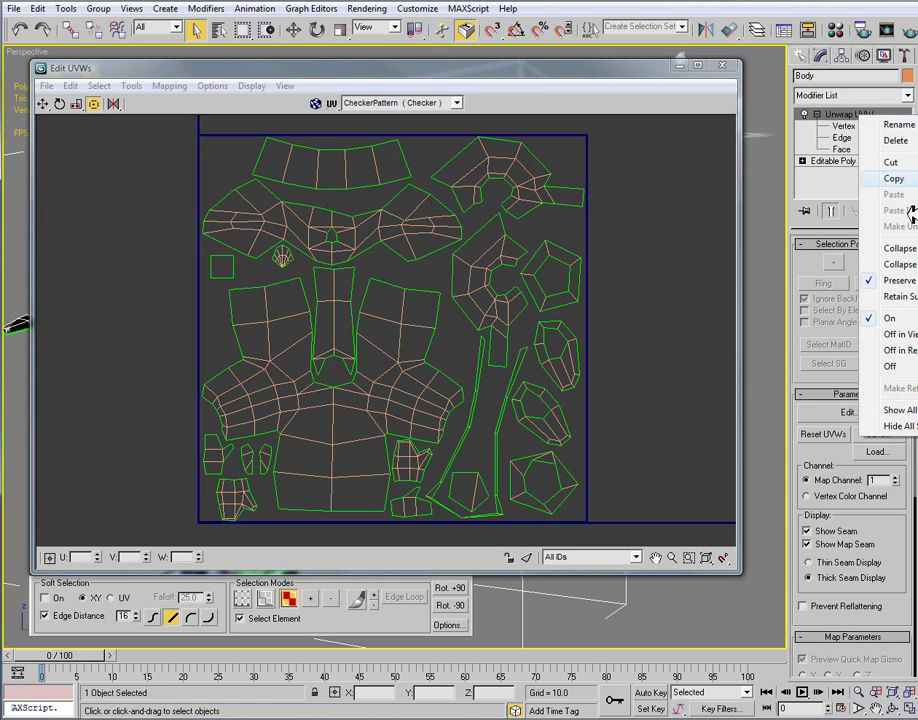
left_click(913, 264)
left_click(533, 400)
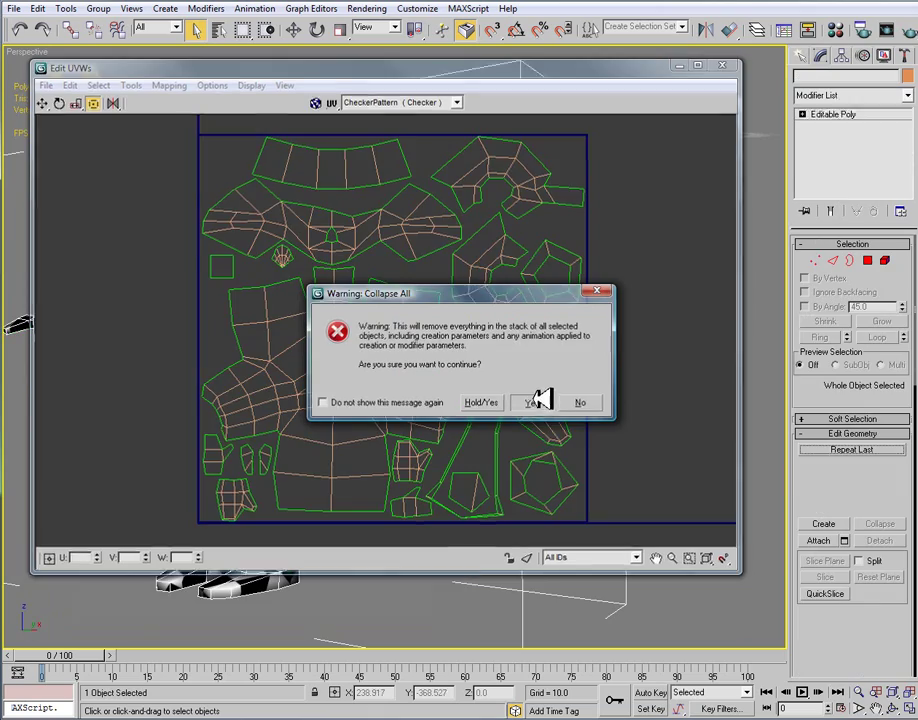
Examine the checker pattern on the collapsed character from the front and the side.
middle_click_drag(540, 384, 436, 370, "alt")
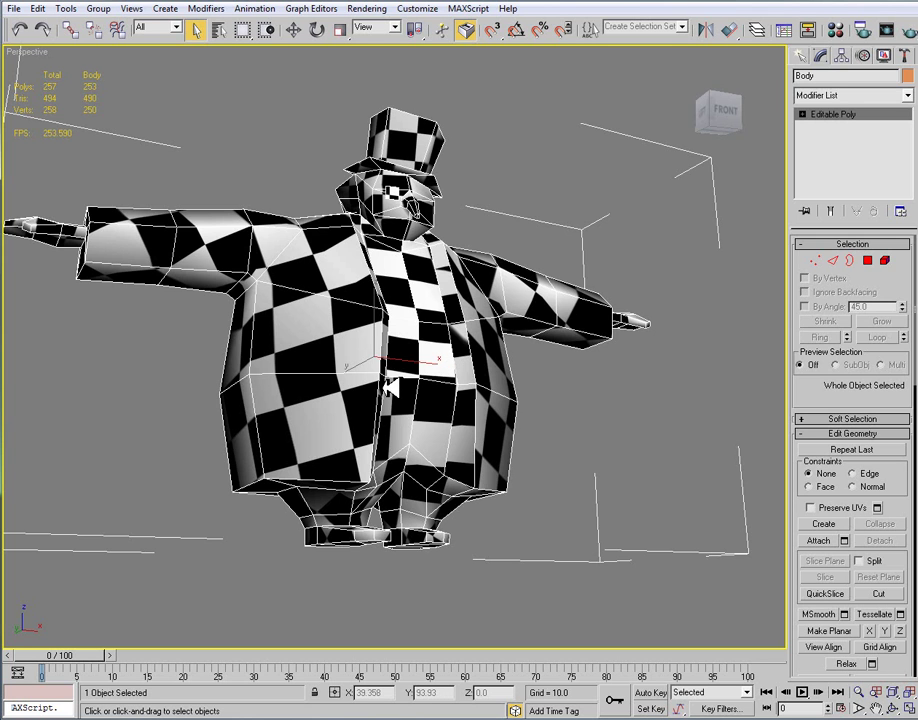
middle_click_drag(387, 387, 409, 399)
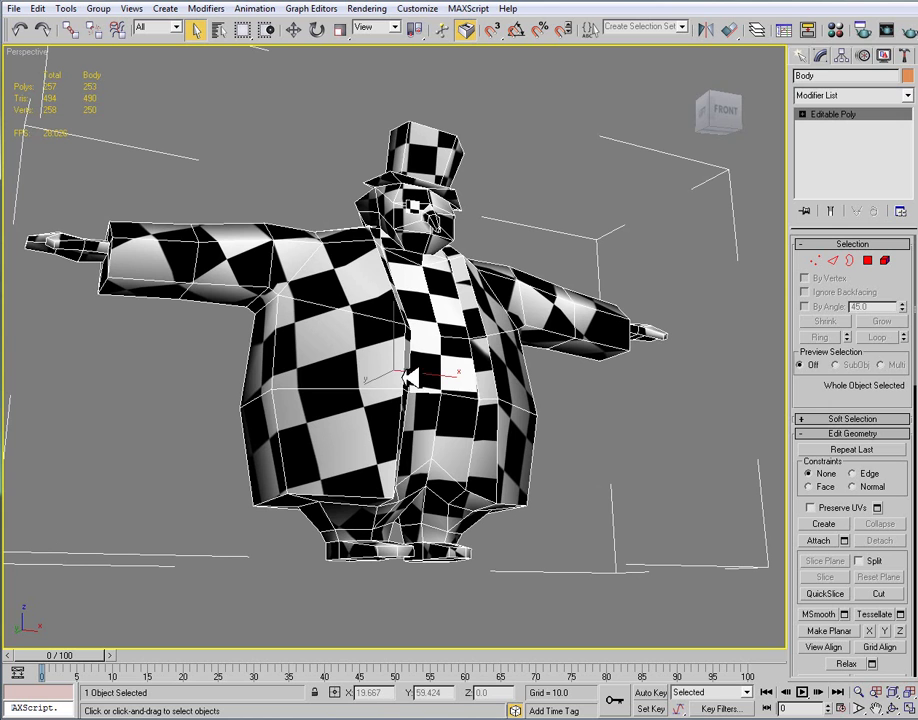
middle_click_drag(537, 410, 362, 265, "alt")
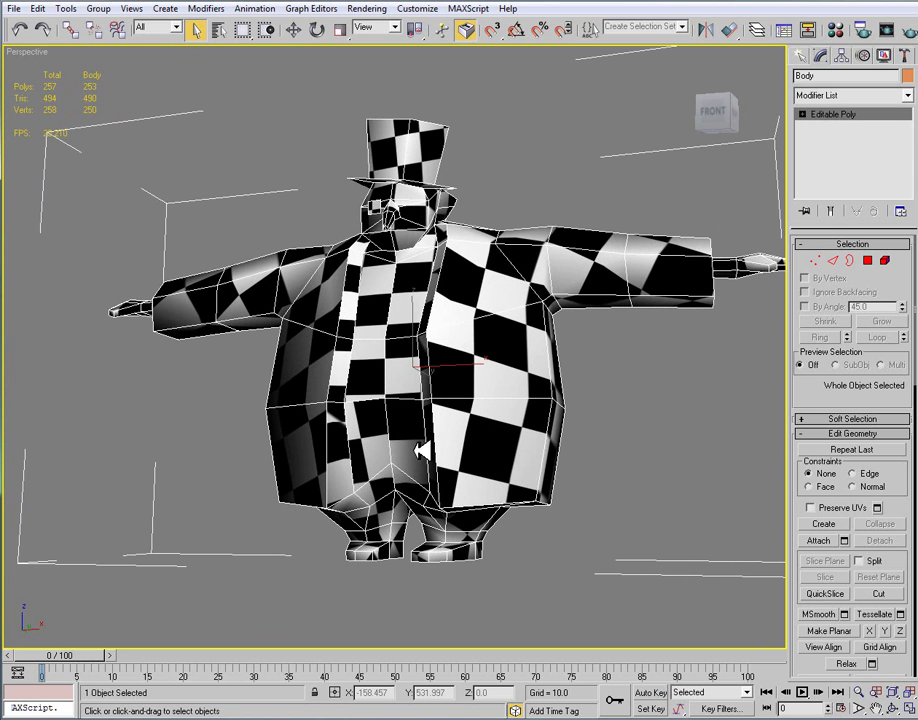
middle_click_drag(455, 404, 485, 419, "alt")
middle_click_drag(475, 349, 388, 292, "alt")
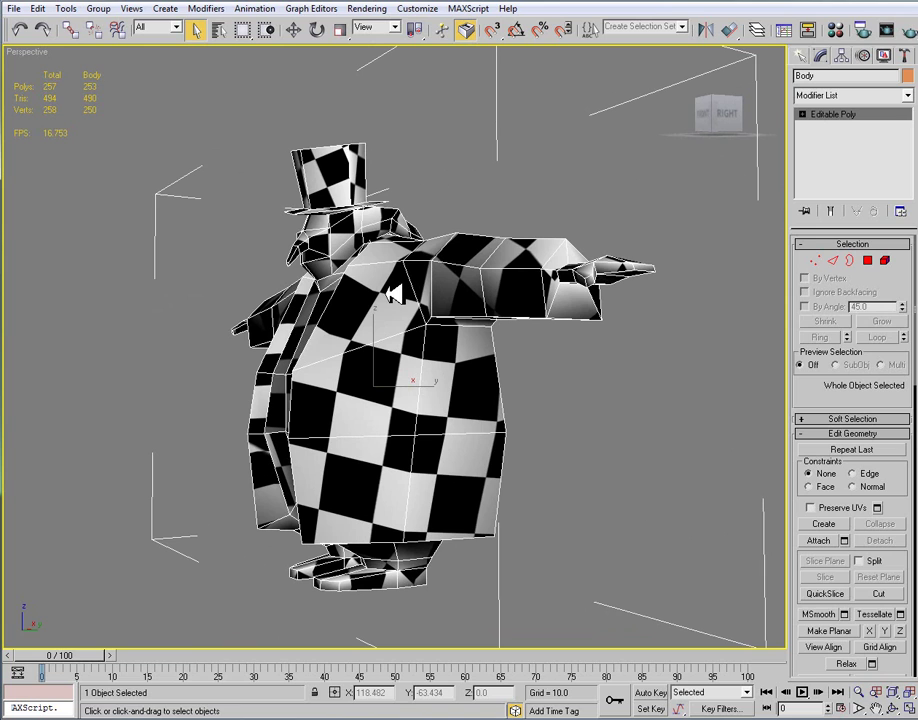